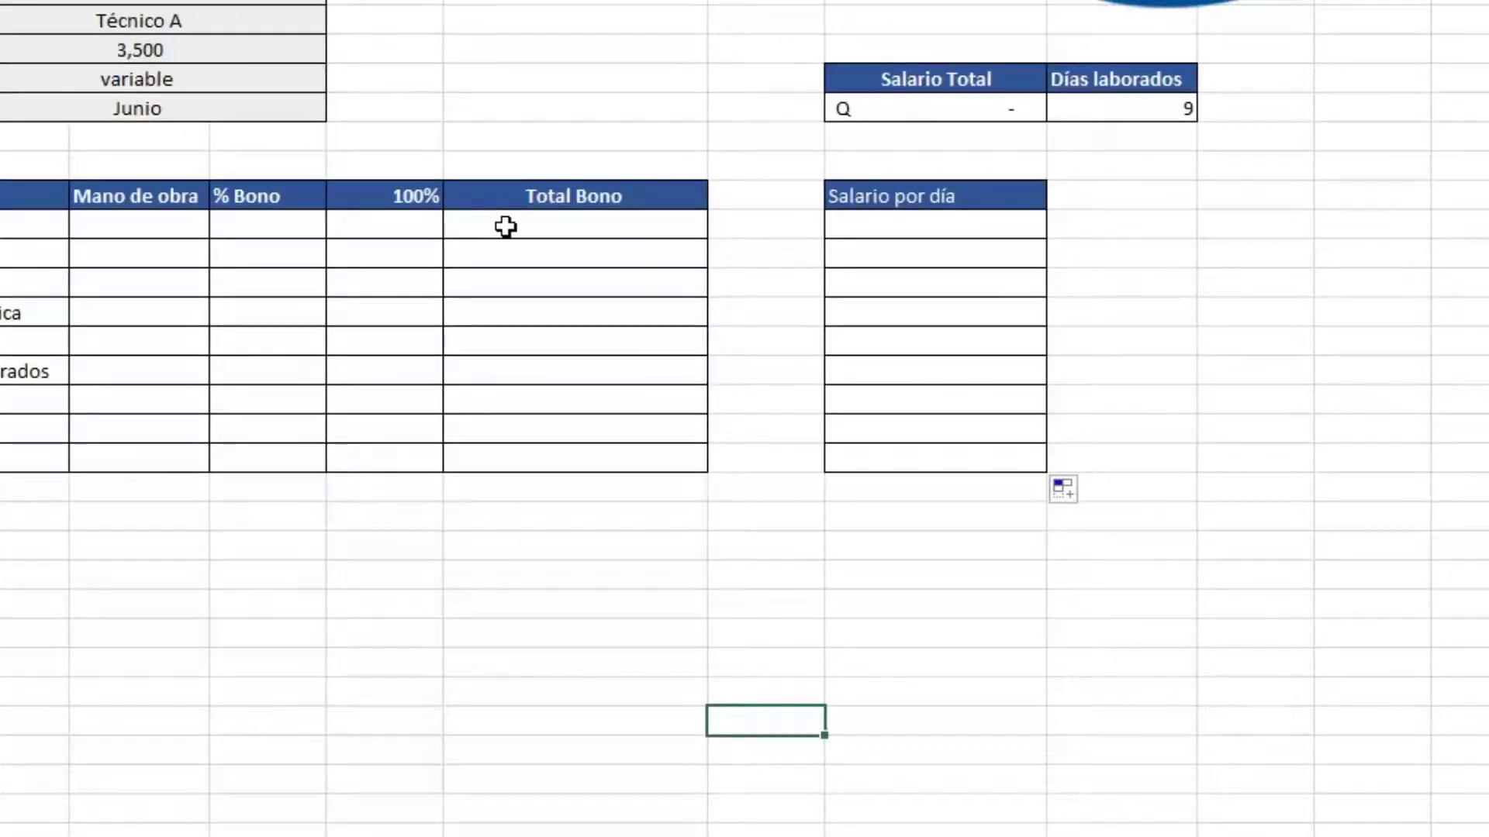
Enter =G14*H14/I14 in Total Bono cell J14, which shows #¡DIV/0!
left_click(632, 388)
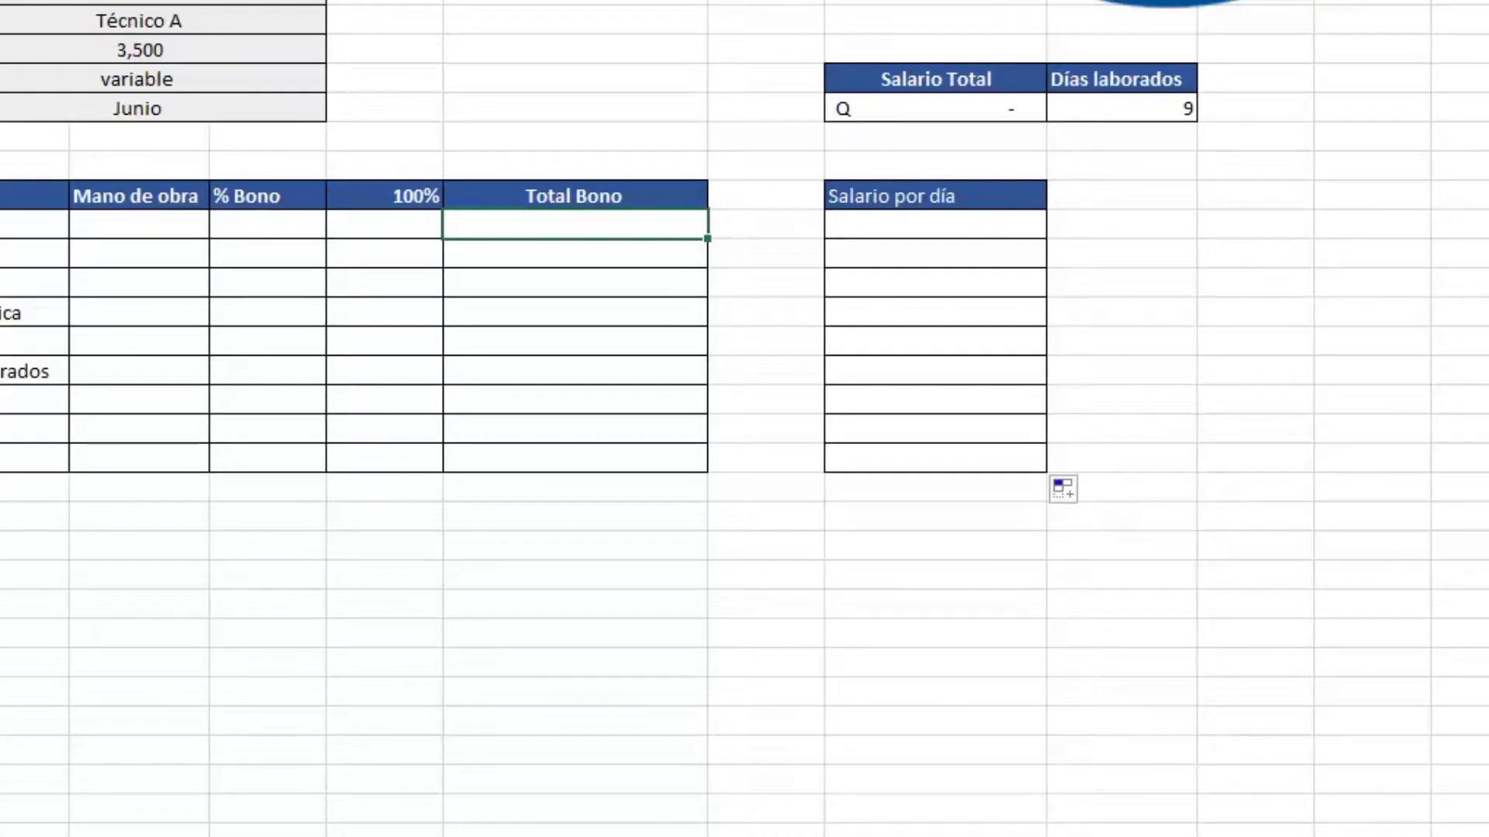
key("Escape")
type("=")
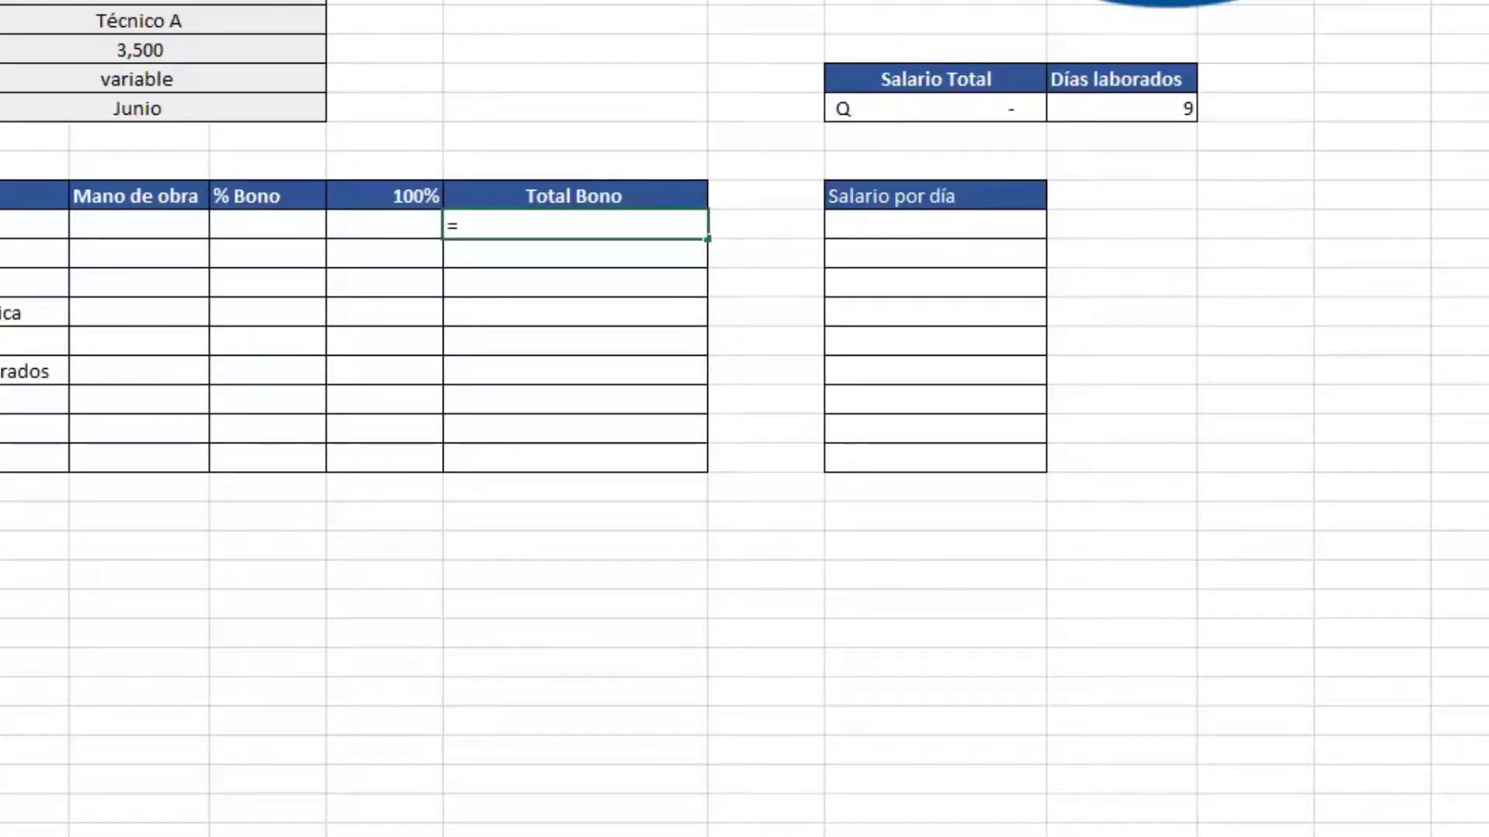
left_click(132, 221)
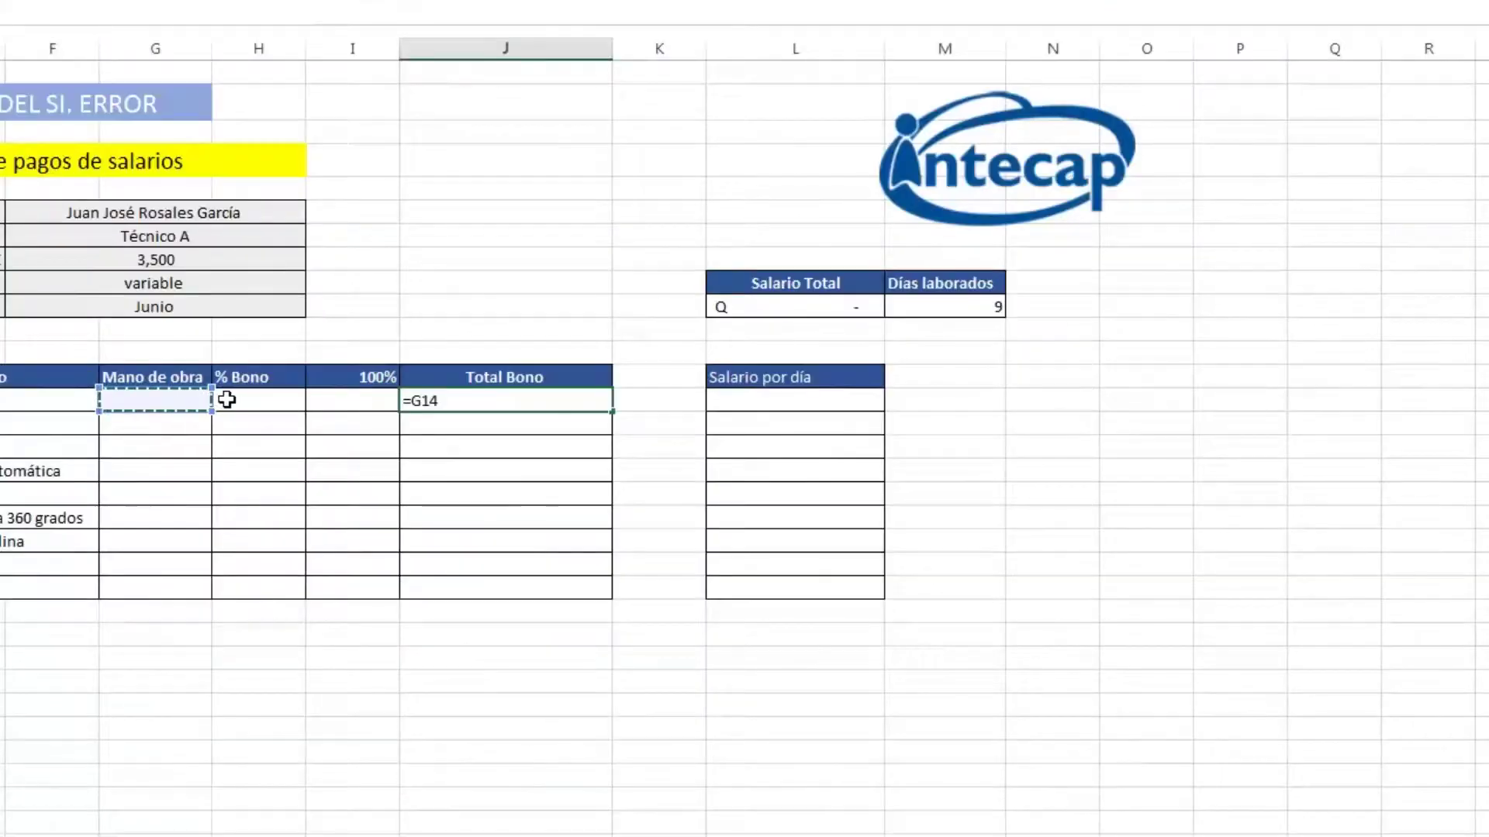
type("*")
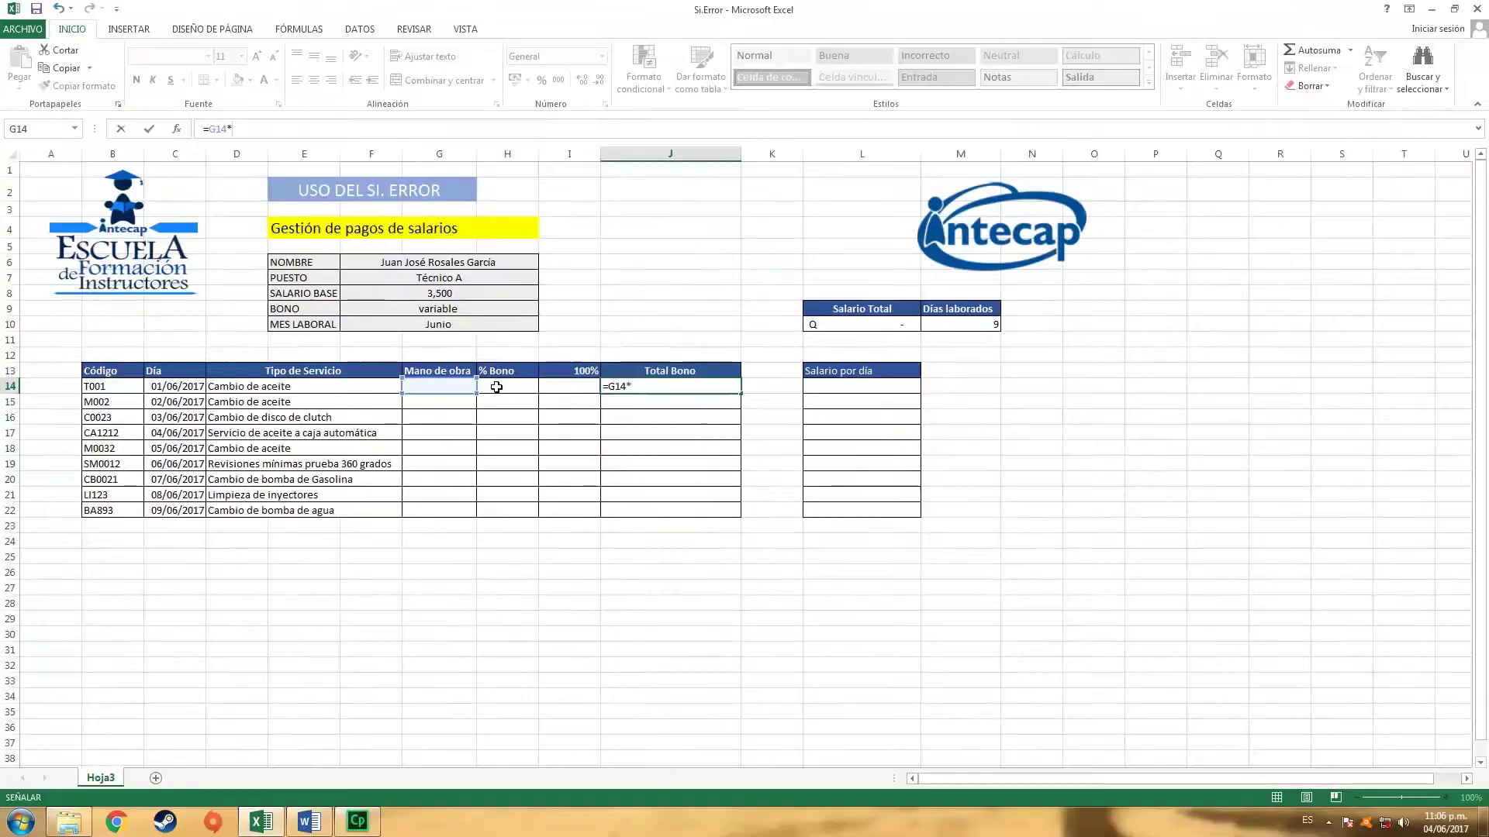
left_click(497, 385)
type("/")
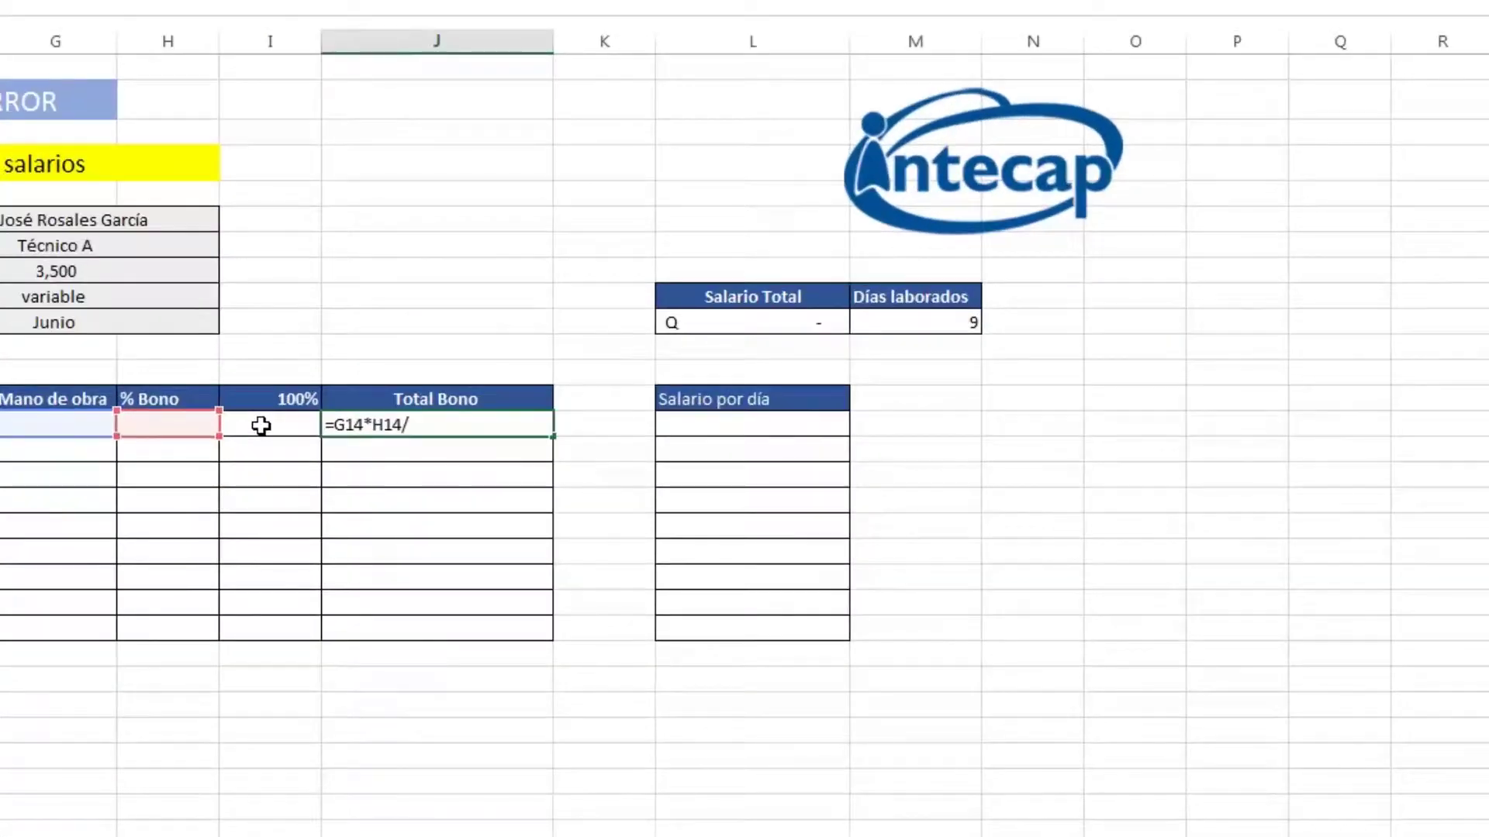
left_click(261, 426)
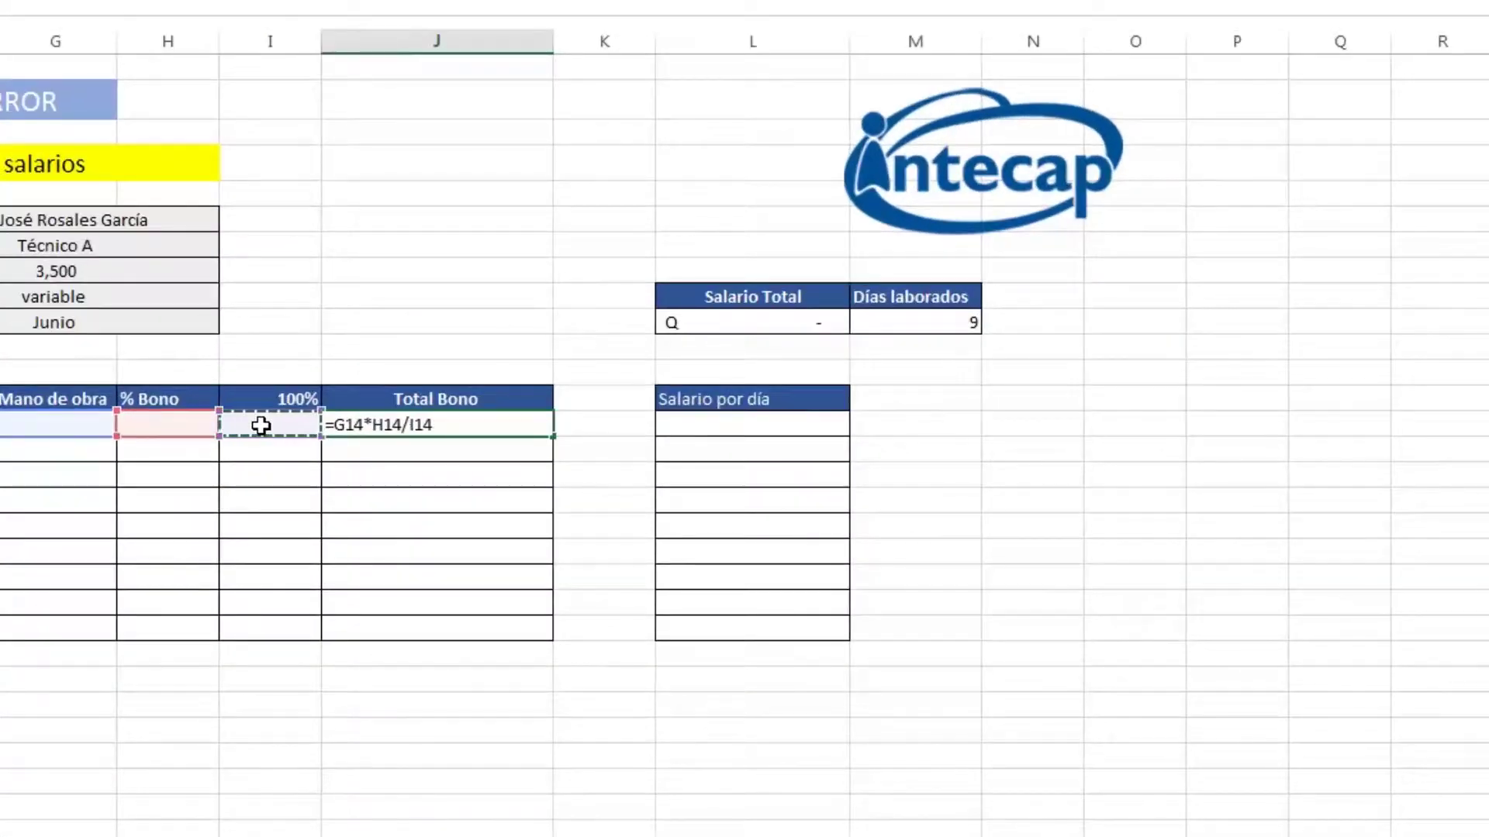
key("Return")
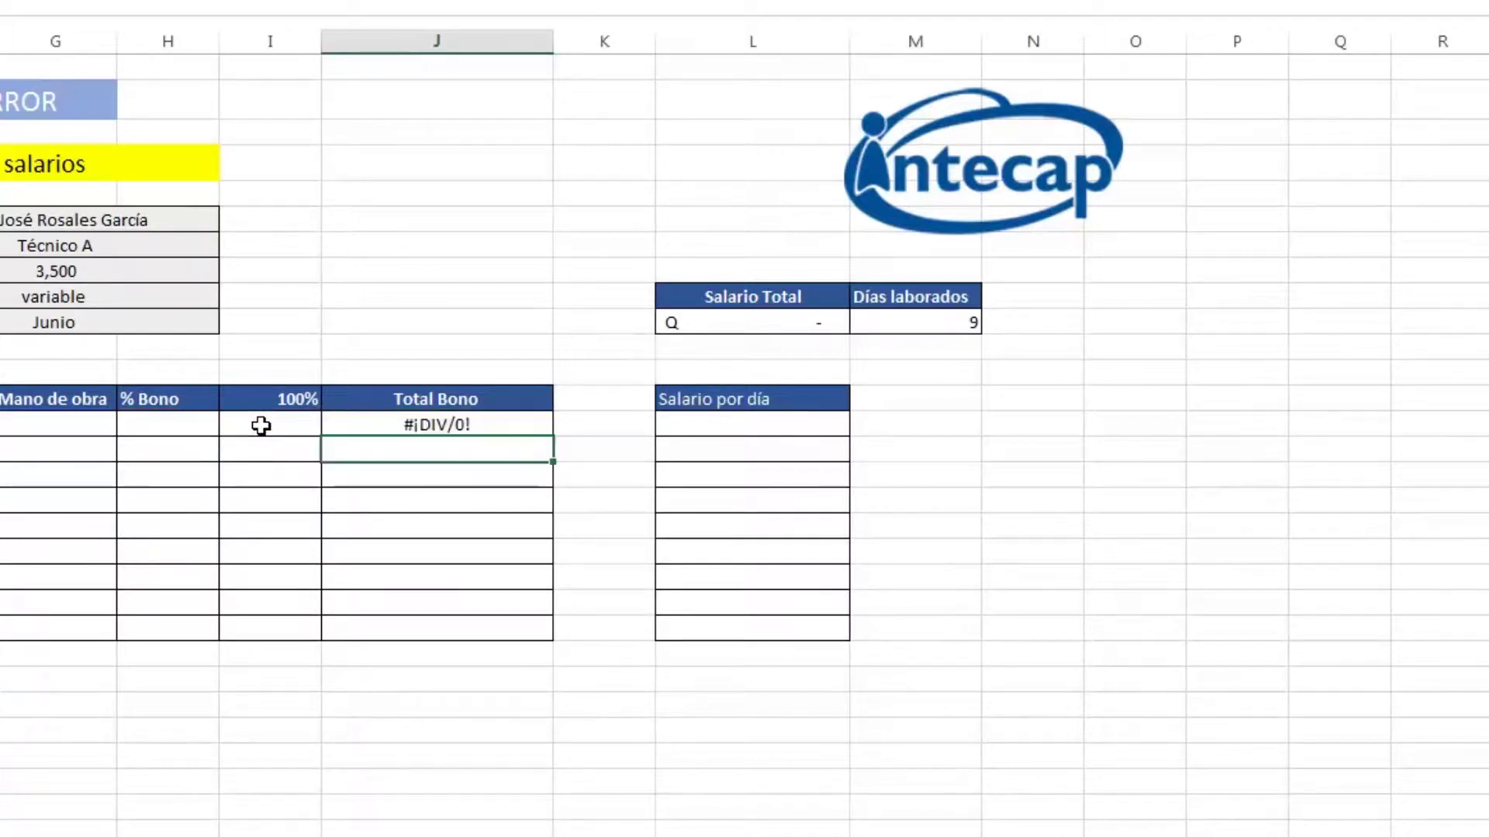
left_click(410, 422)
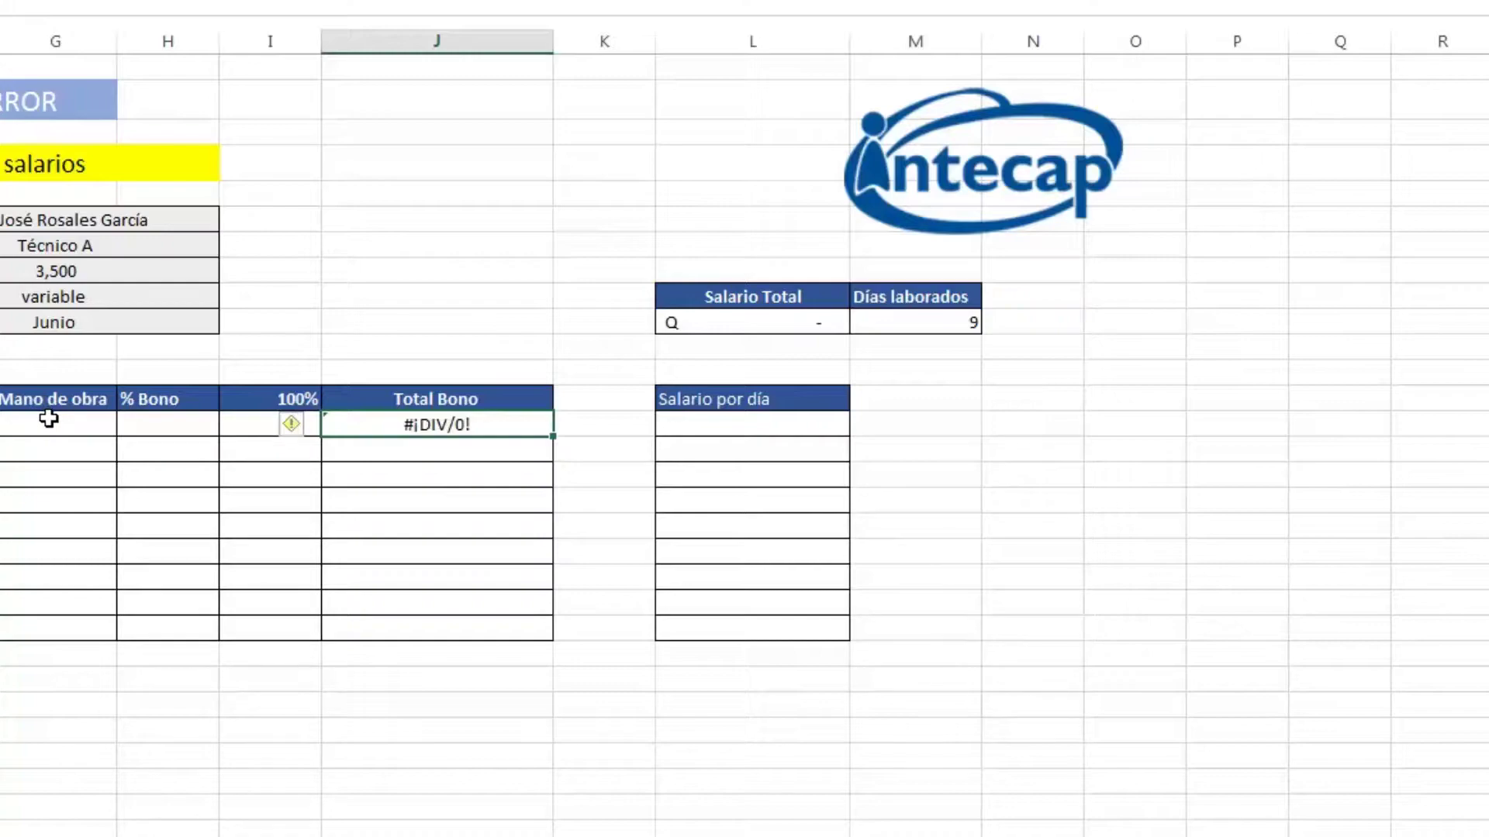
Enter =F8/30.5+J14 in Salario por día cell L14, giving #¡DIV/0!
double_click(737, 422)
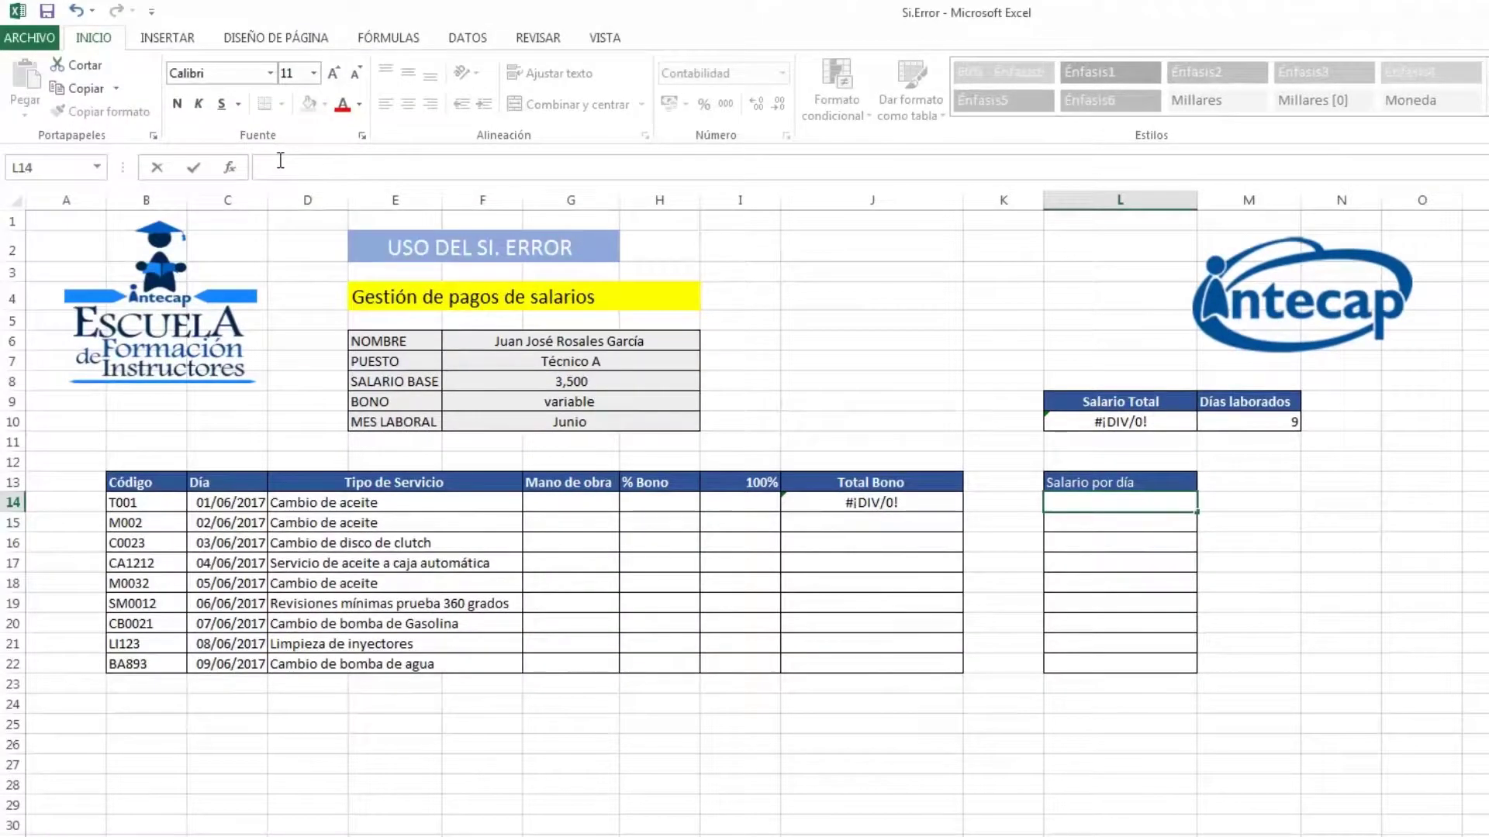
type("=")
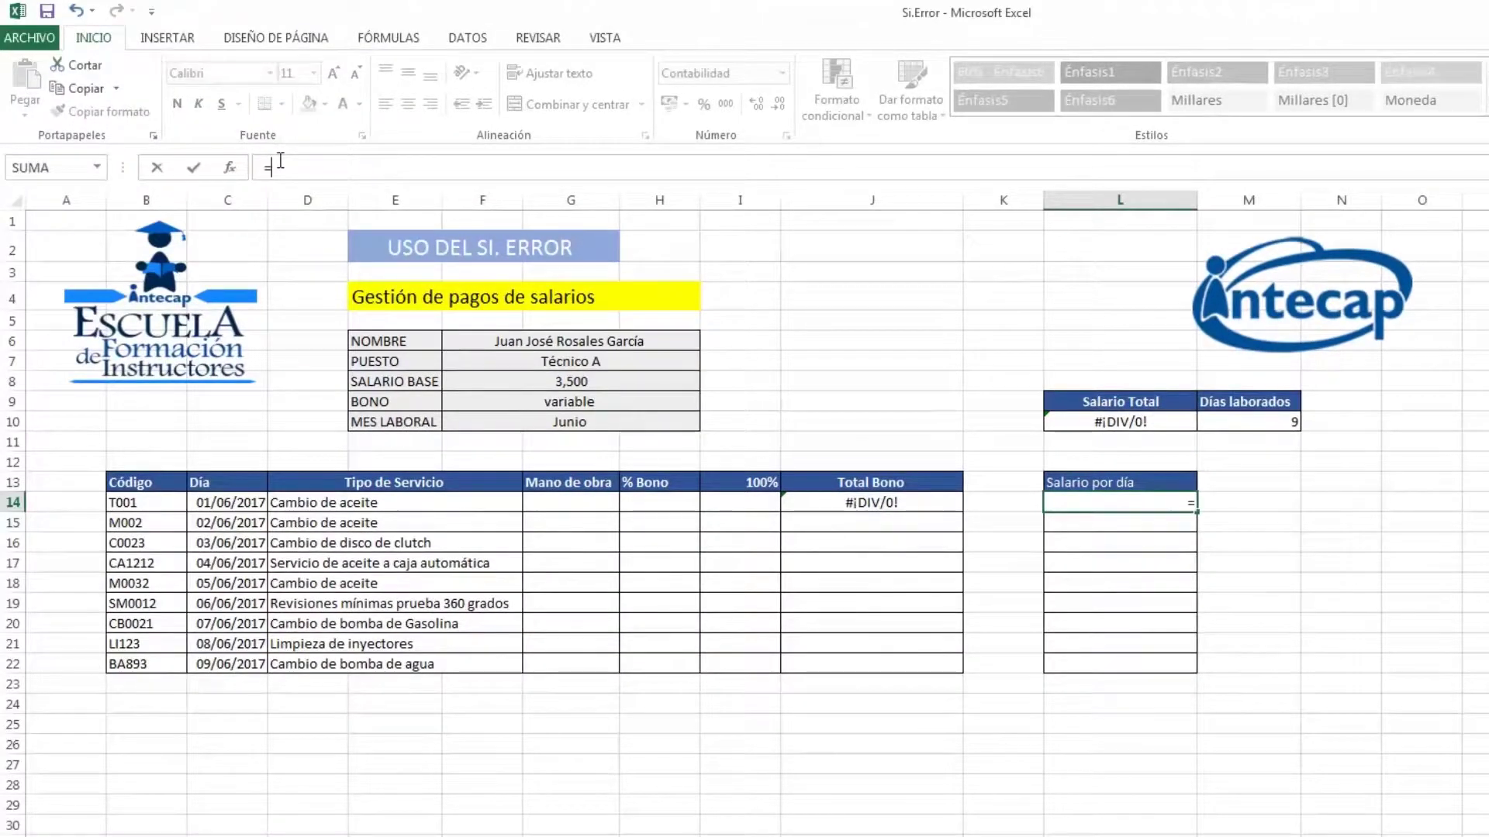
left_click(539, 380)
type("/30.5")
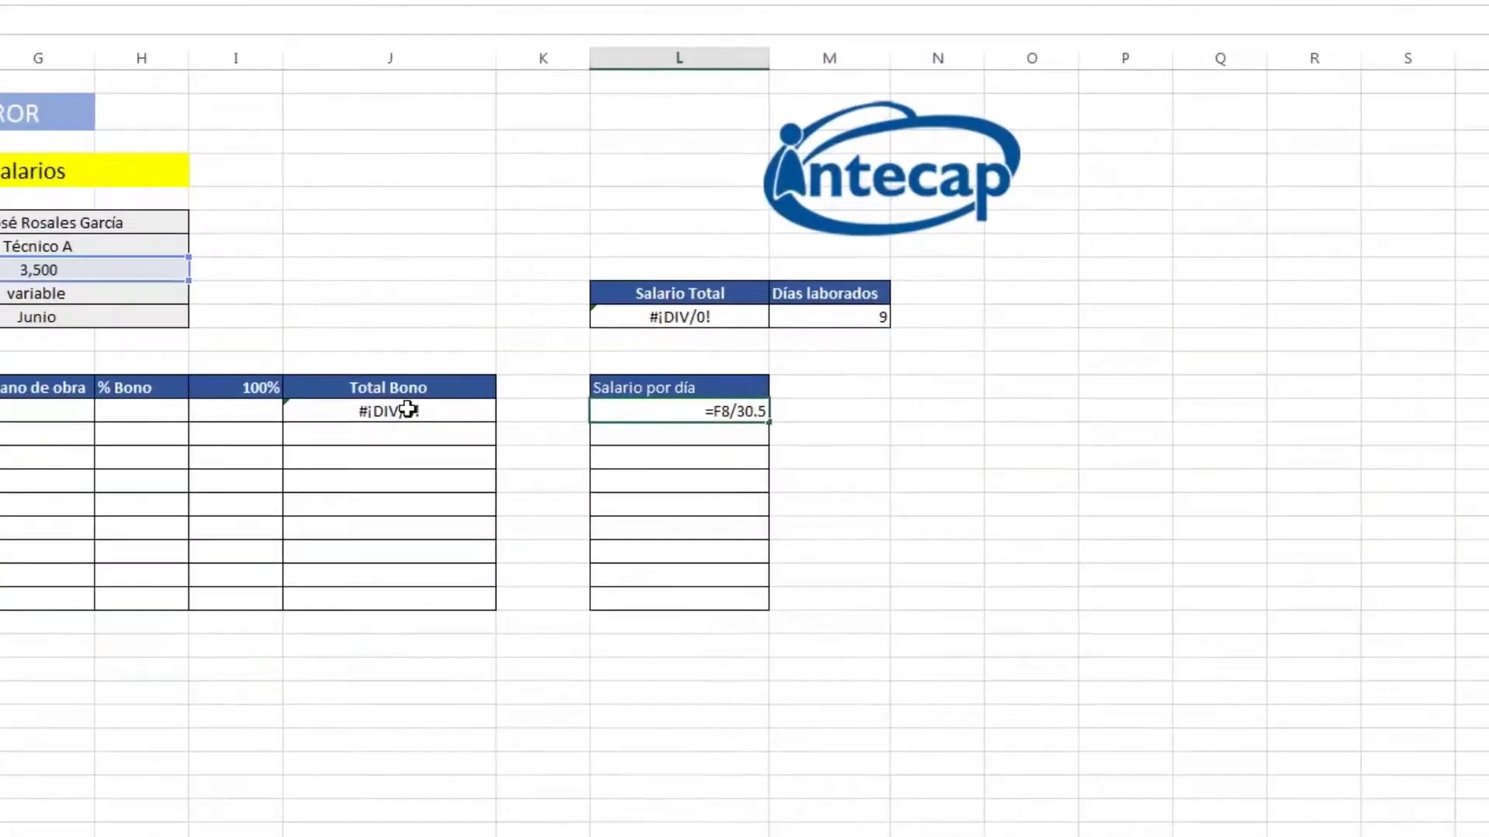
type("+")
left_click(407, 410)
key("Return")
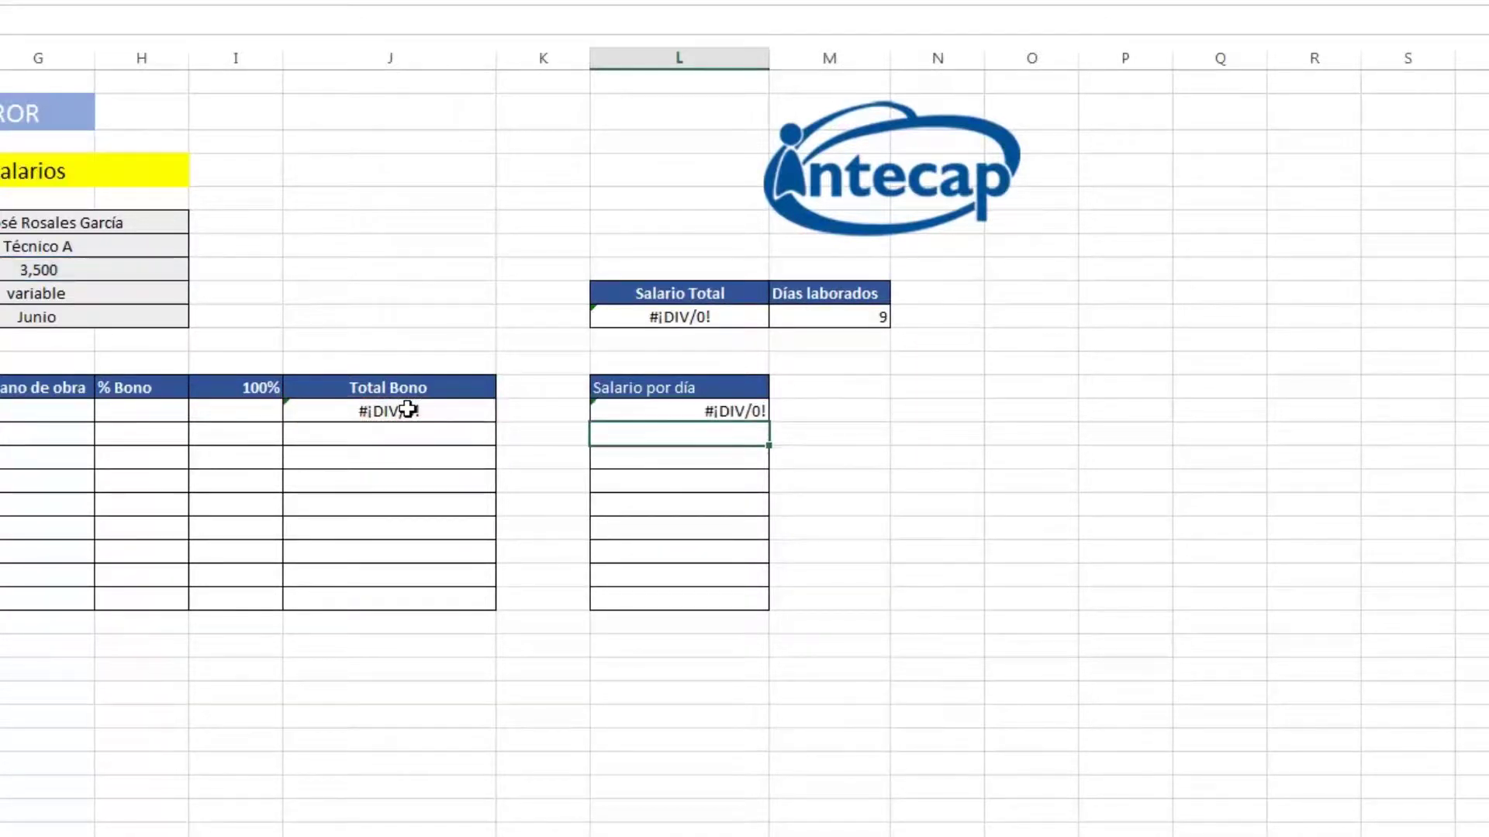
left_click(703, 404)
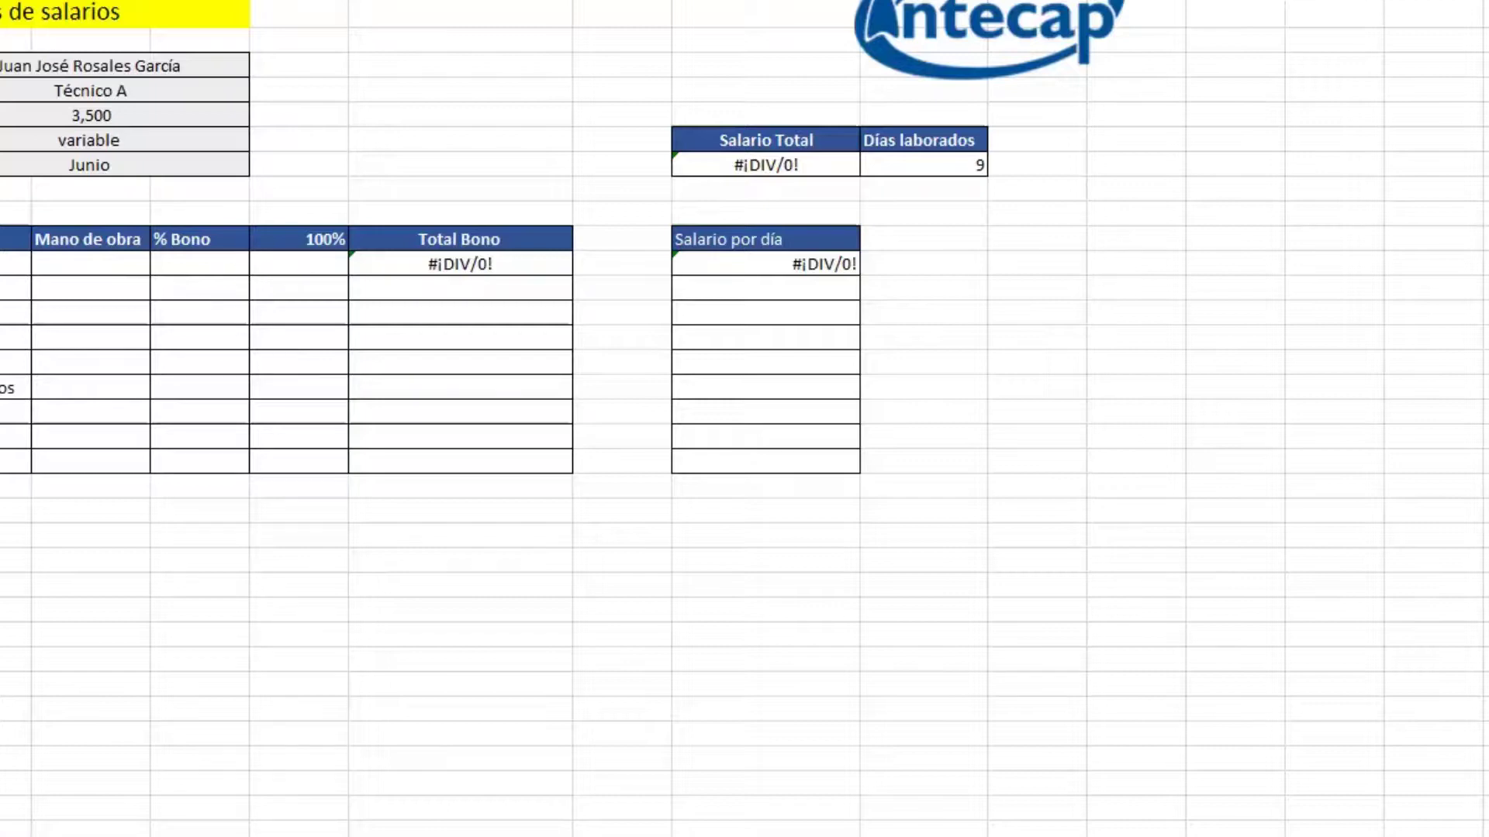
left_click(621, 385)
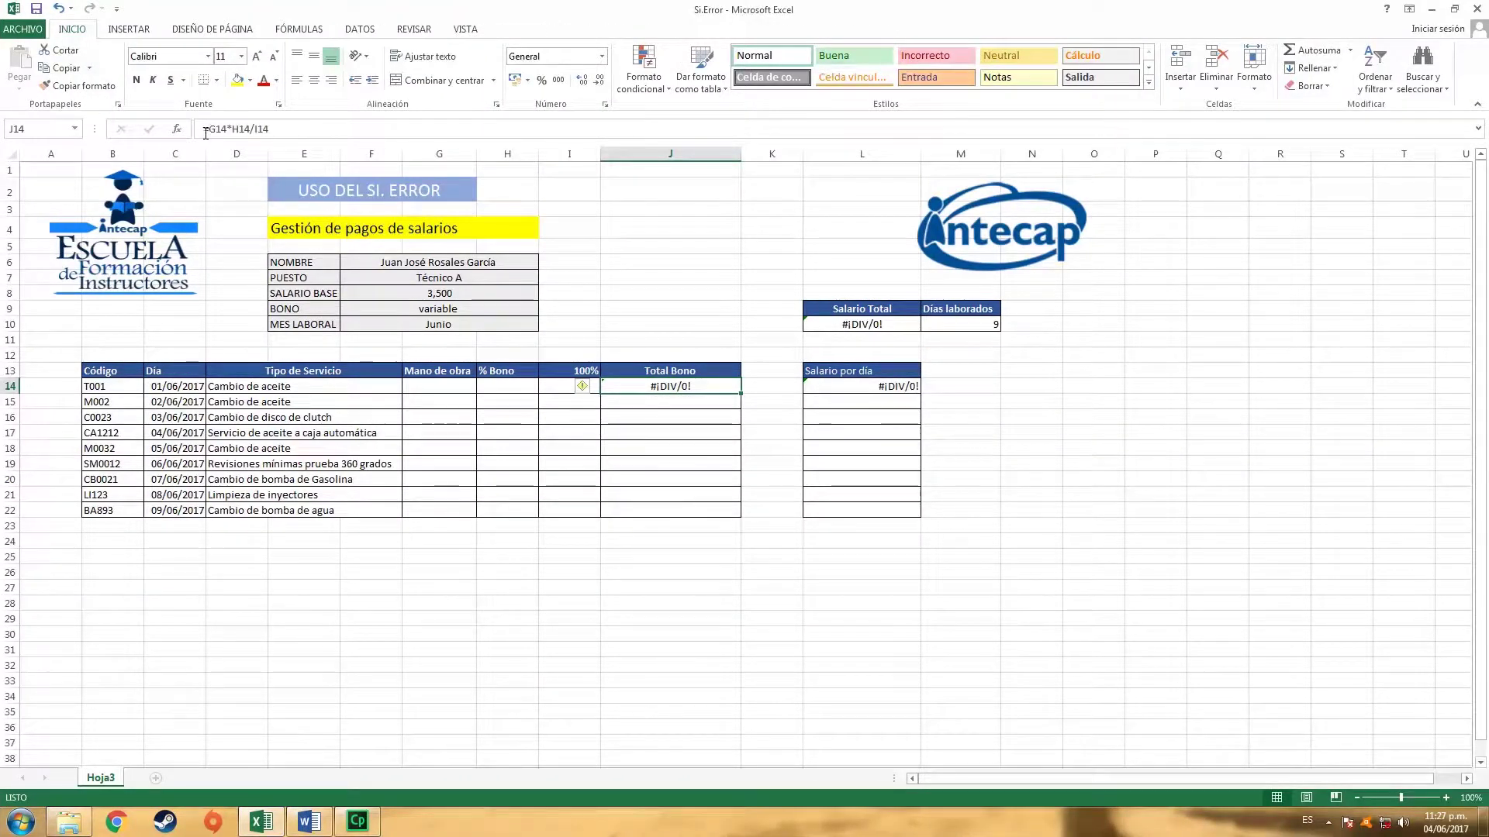
Rewrite J14 as =SI.ERROR(G14*H14/I14,"No hay datos").
left_click(206, 133)
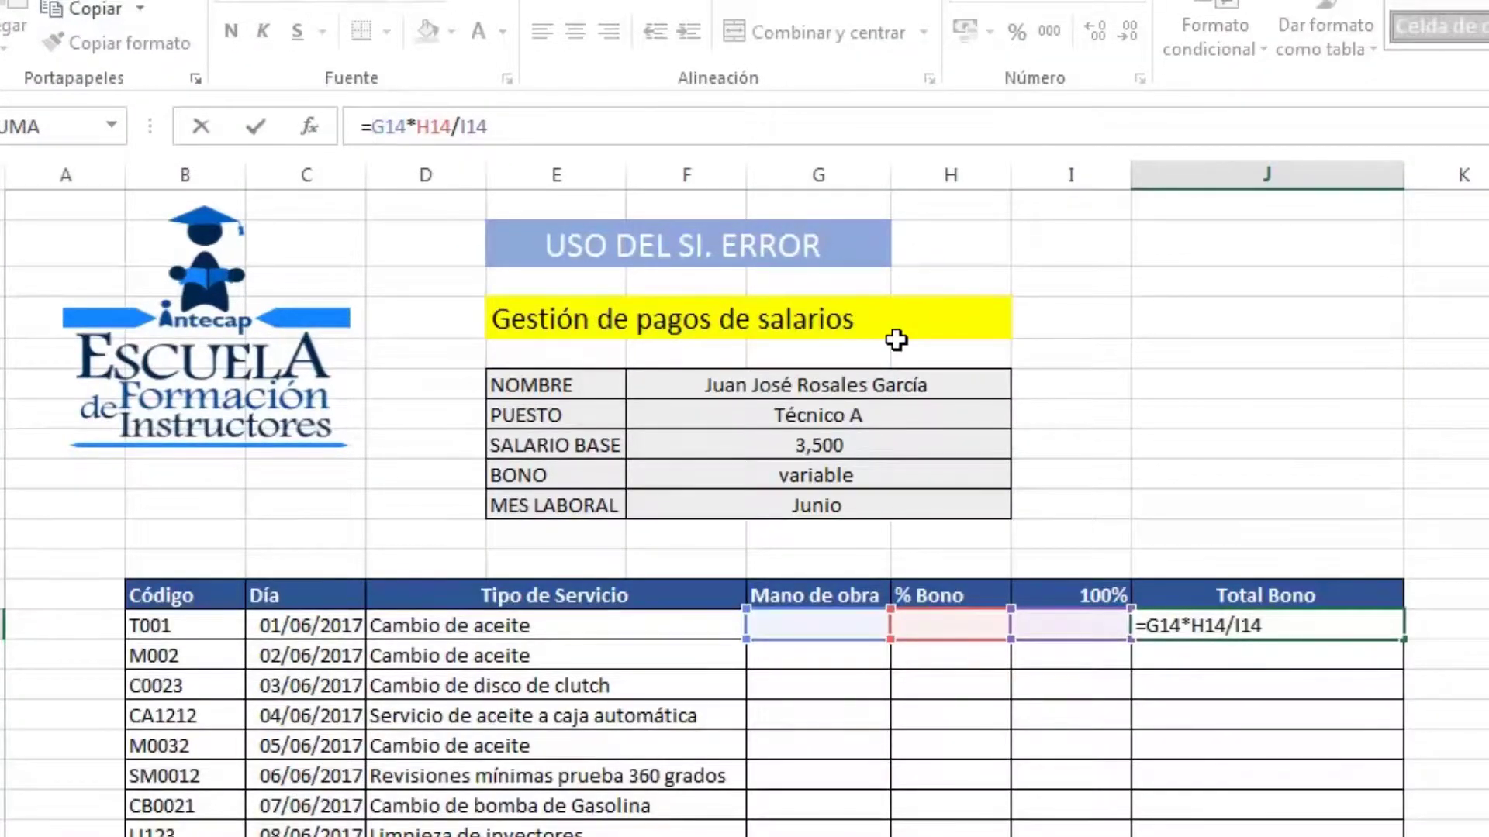
type("si")
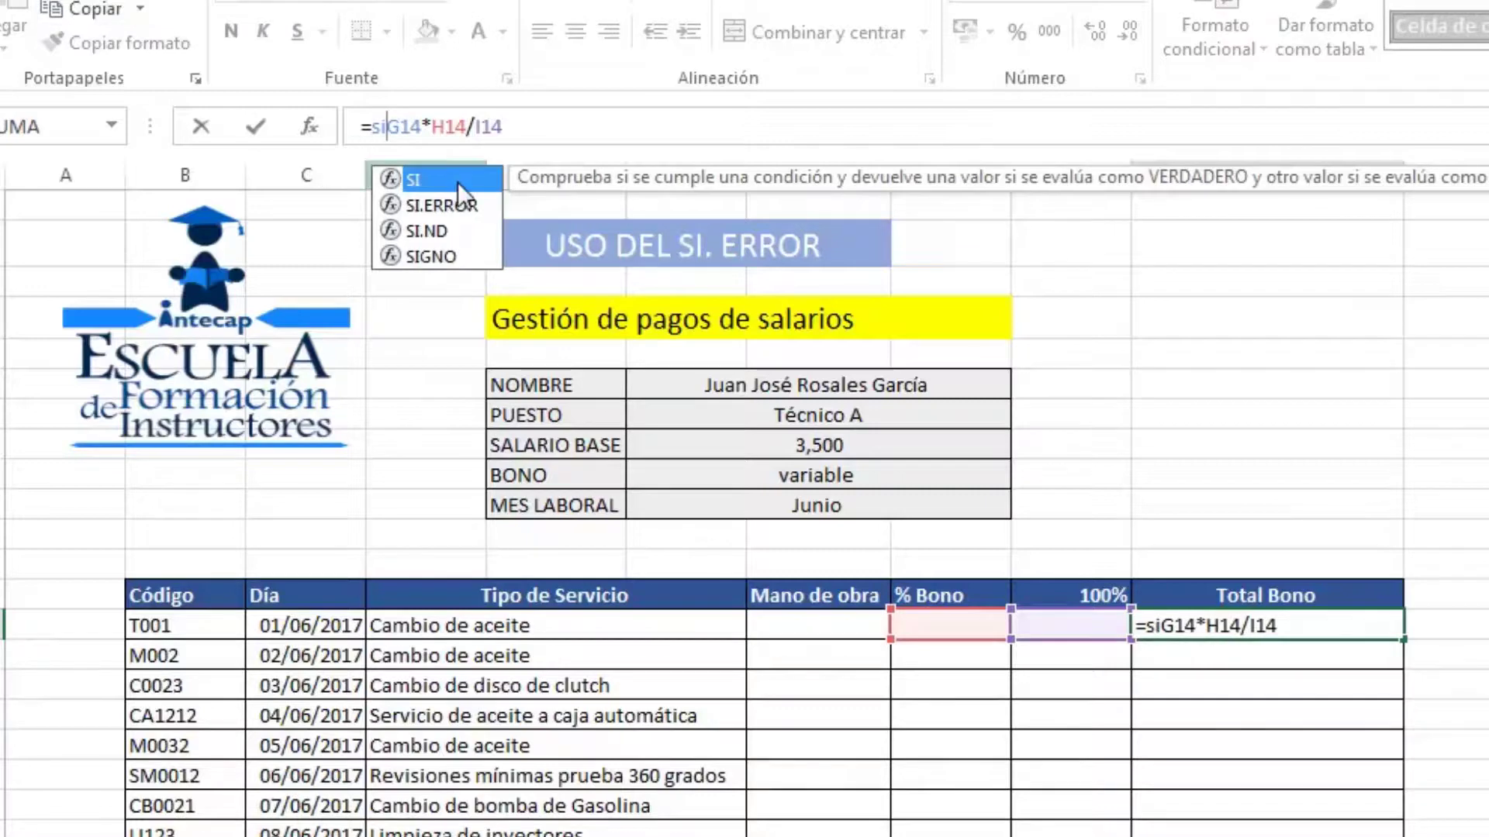
double_click(466, 207)
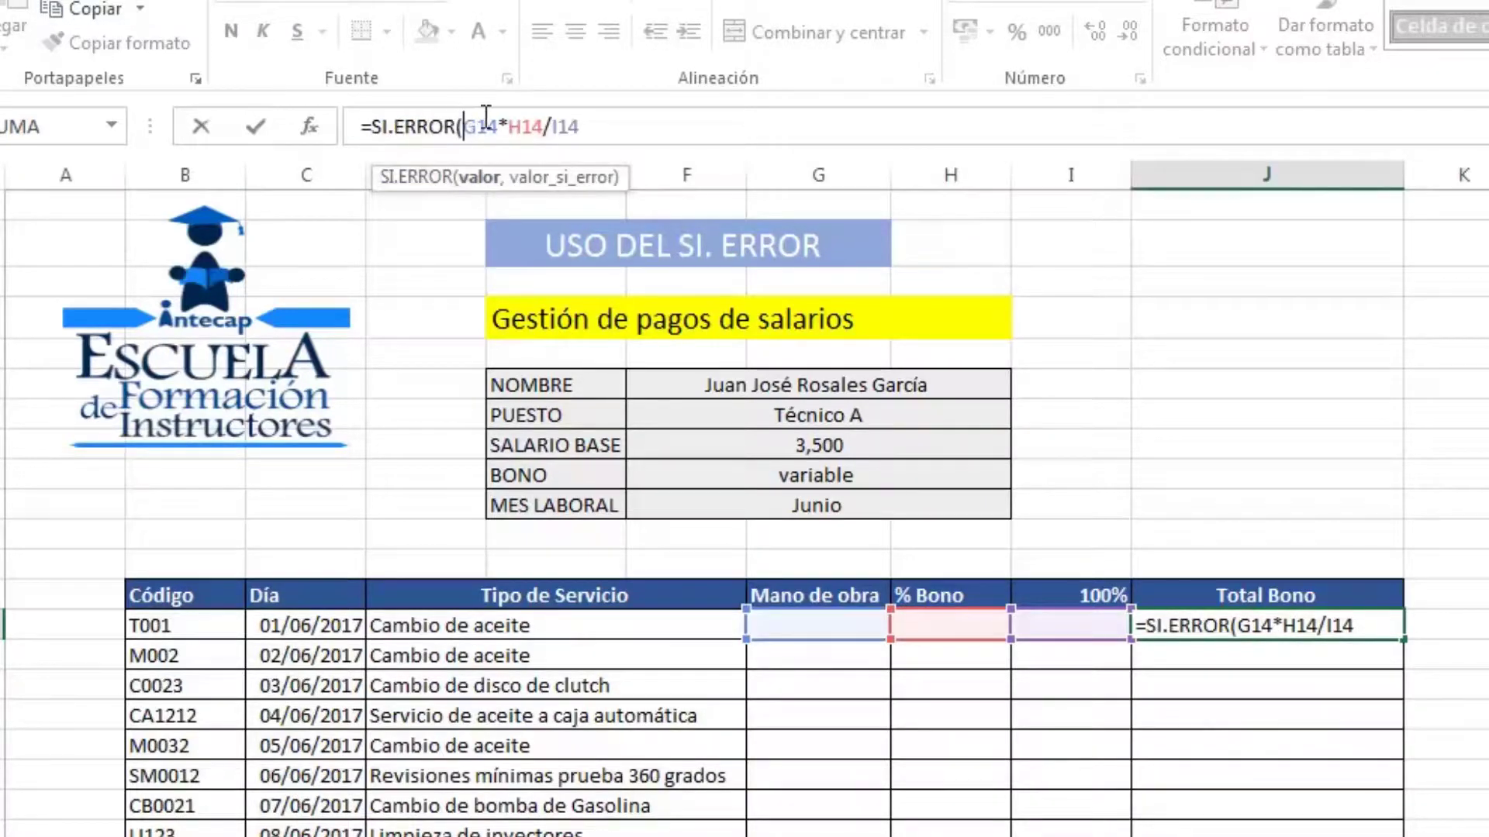
left_click_drag(588, 122, 466, 112)
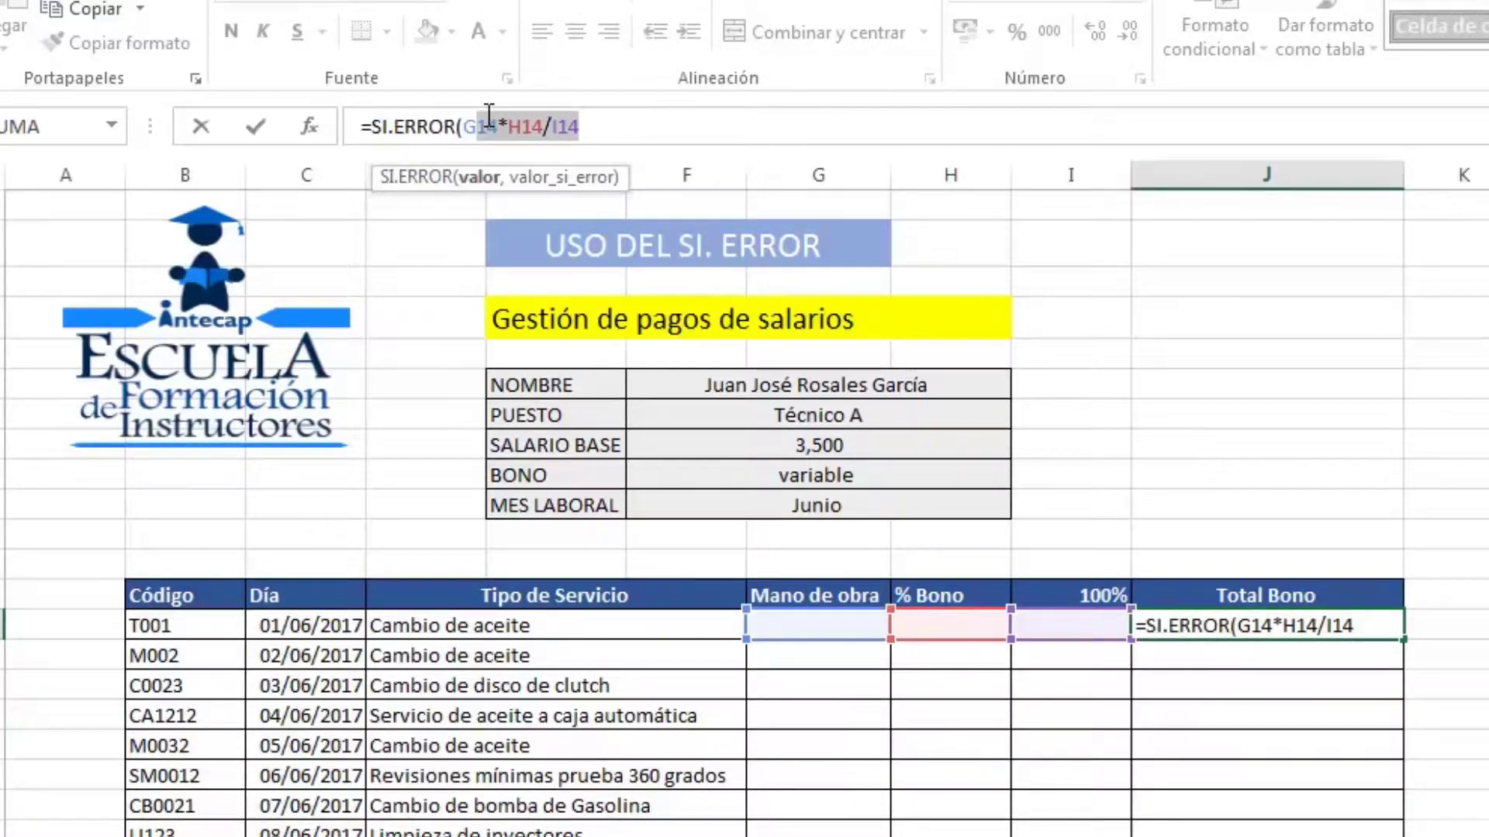
left_click(589, 122)
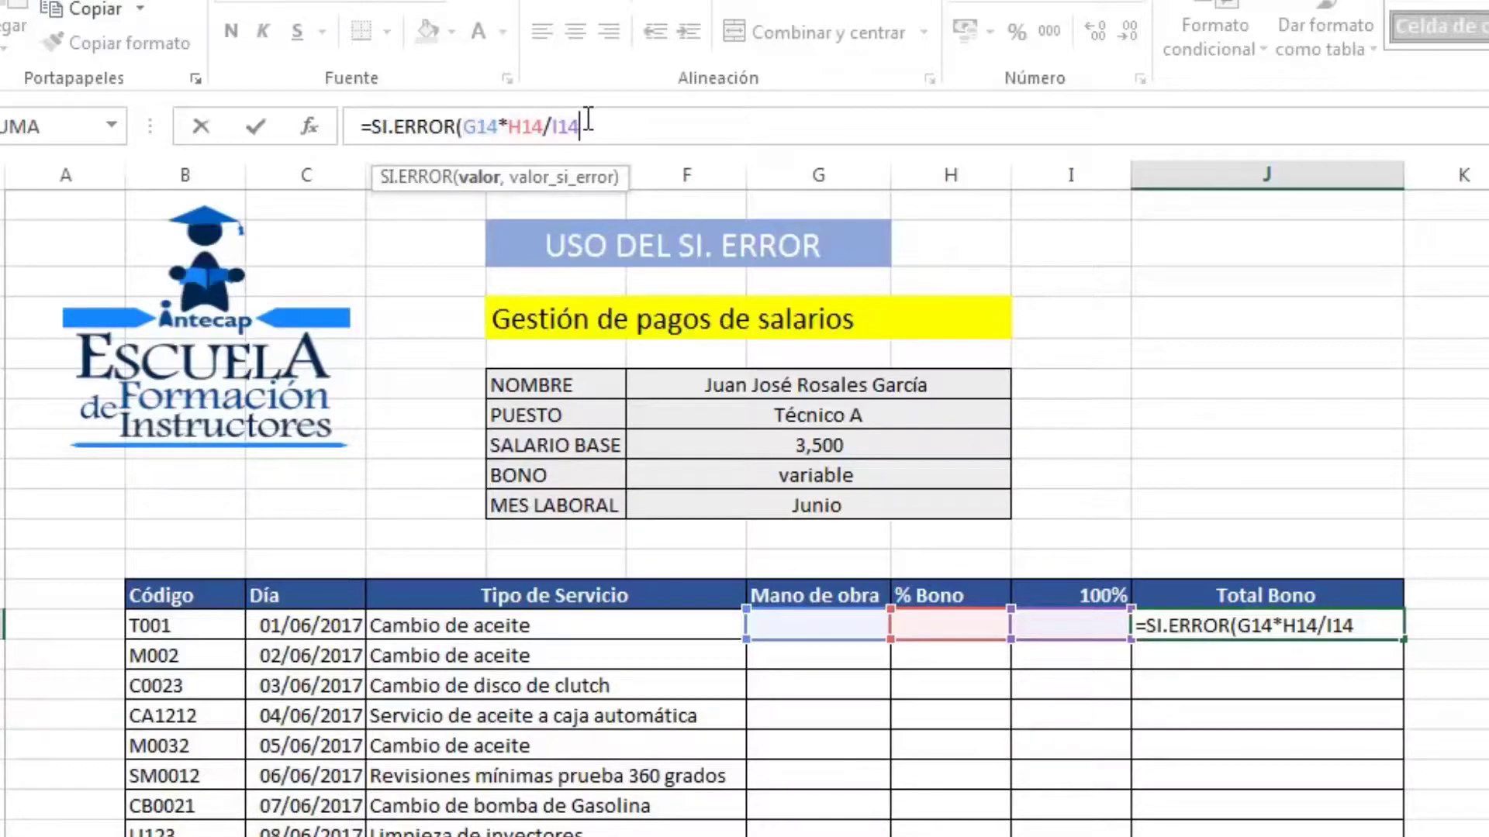
type(",\"")
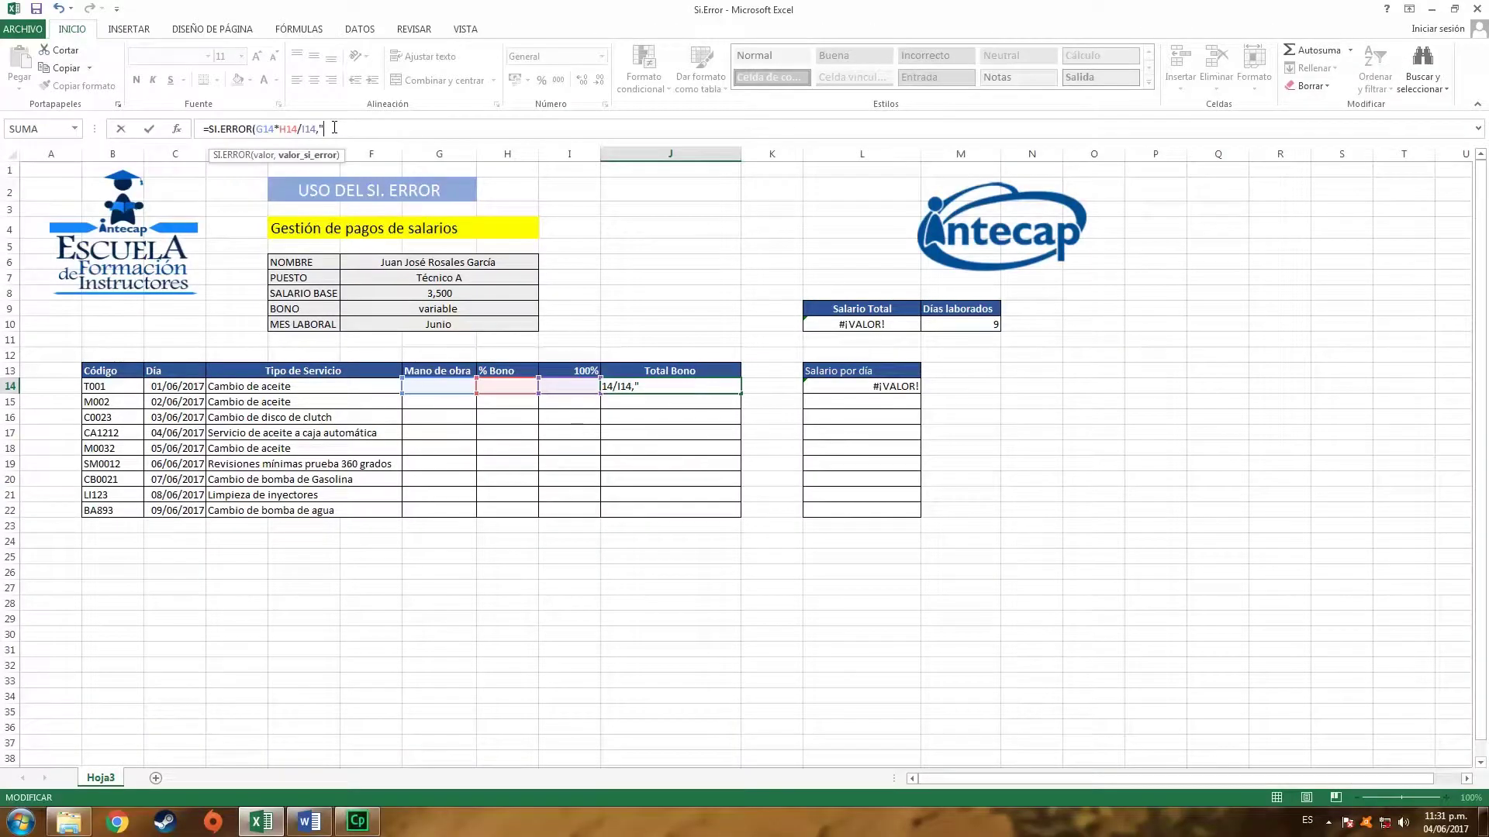
type("No hay dato")
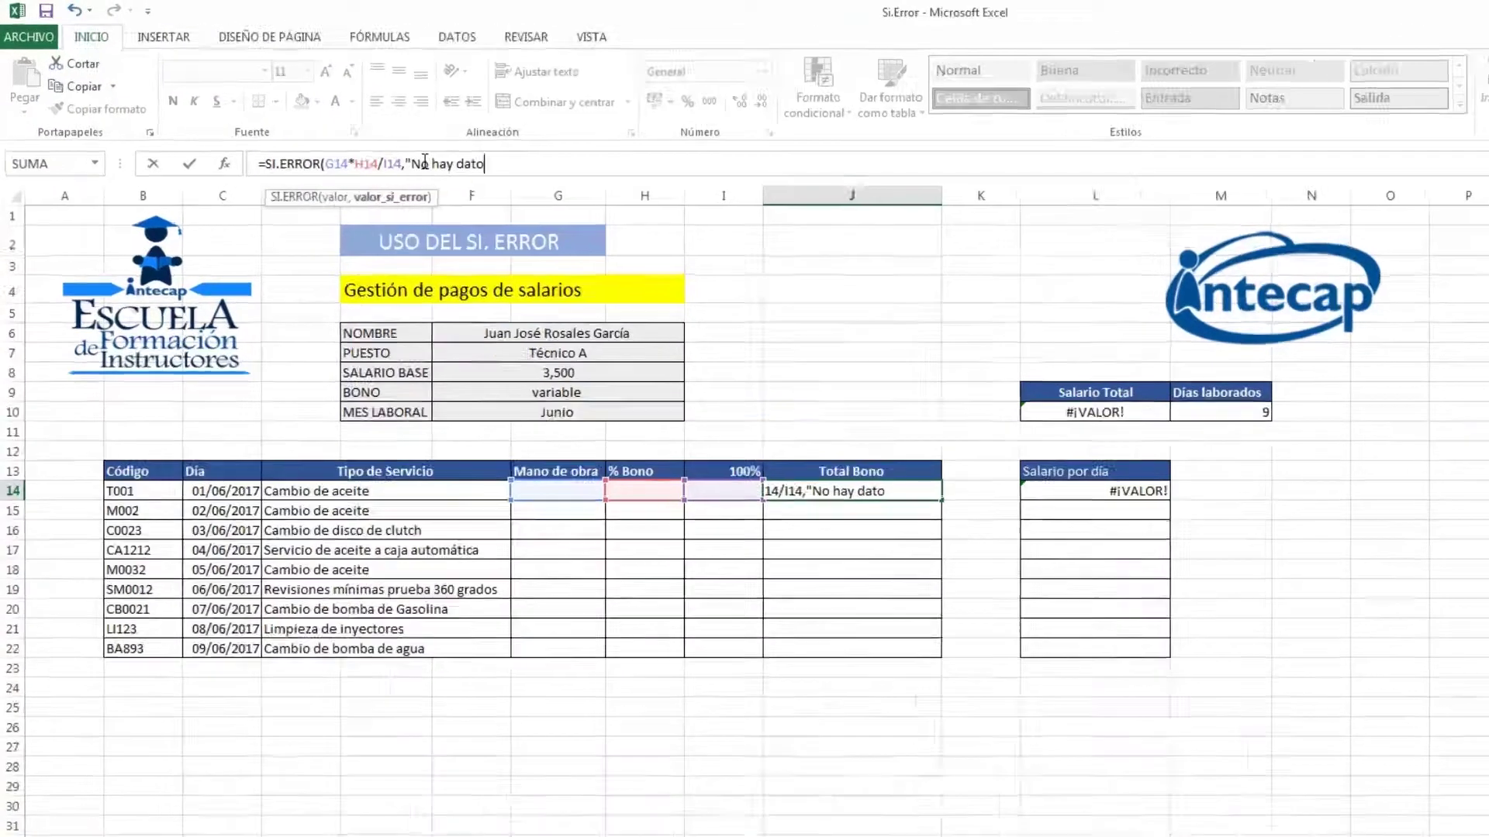
type("s\")")
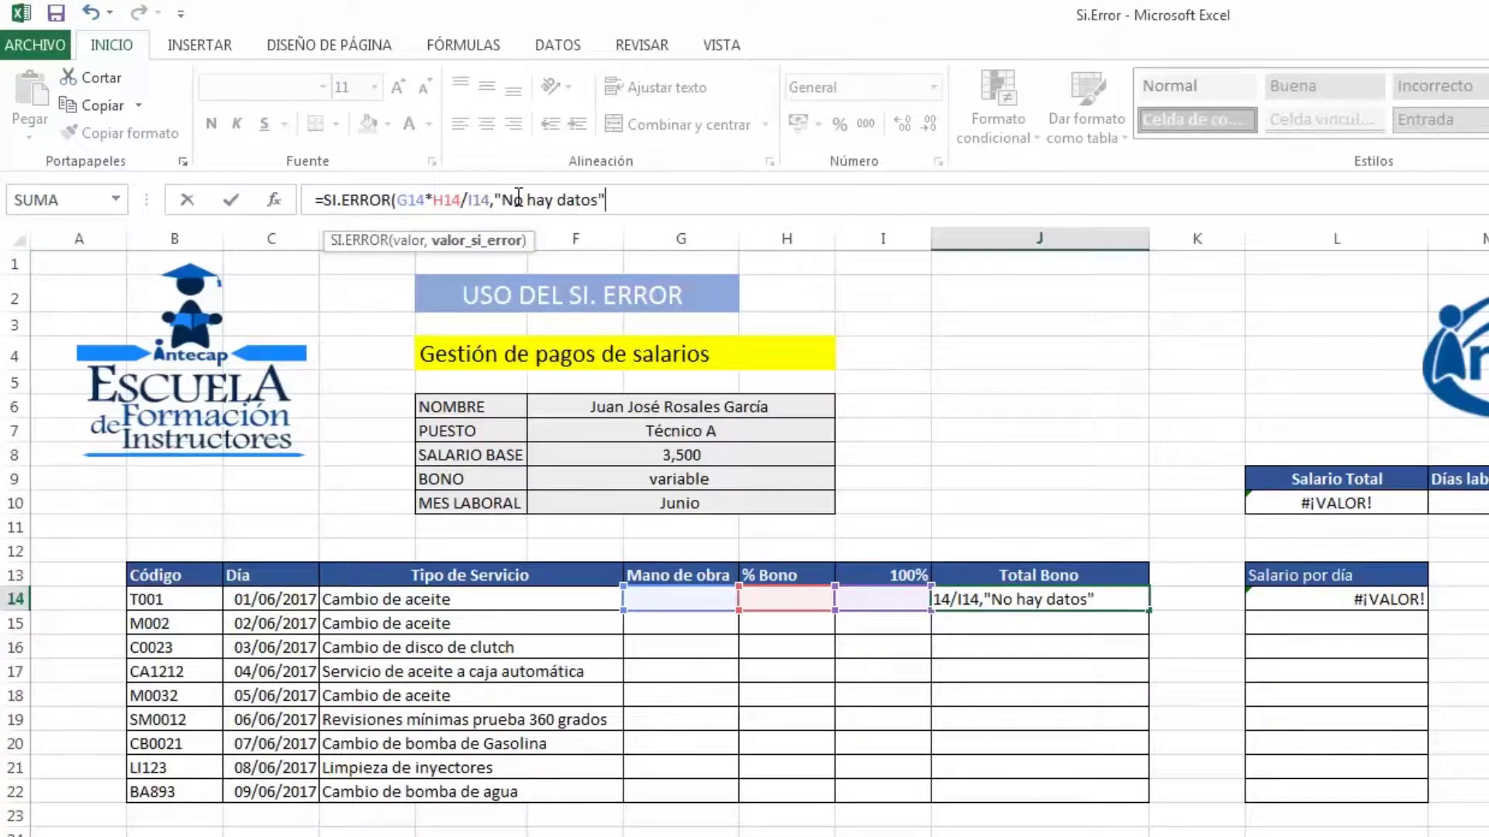
key("Return")
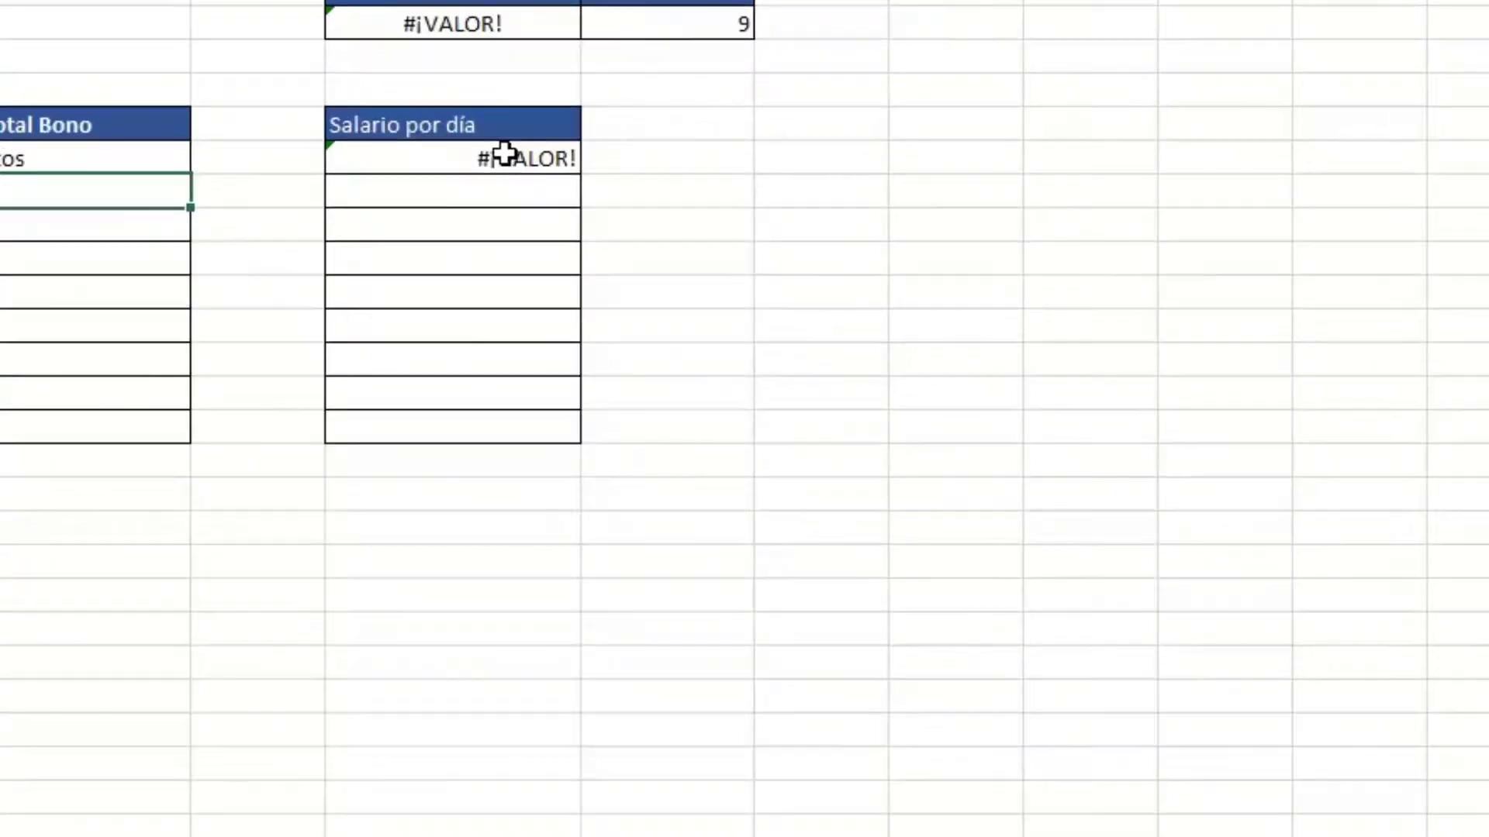
Rewrite L14 as =SI.ERROR(F8/30.5+J14,"Revisar Datos").
left_click(789, 259)
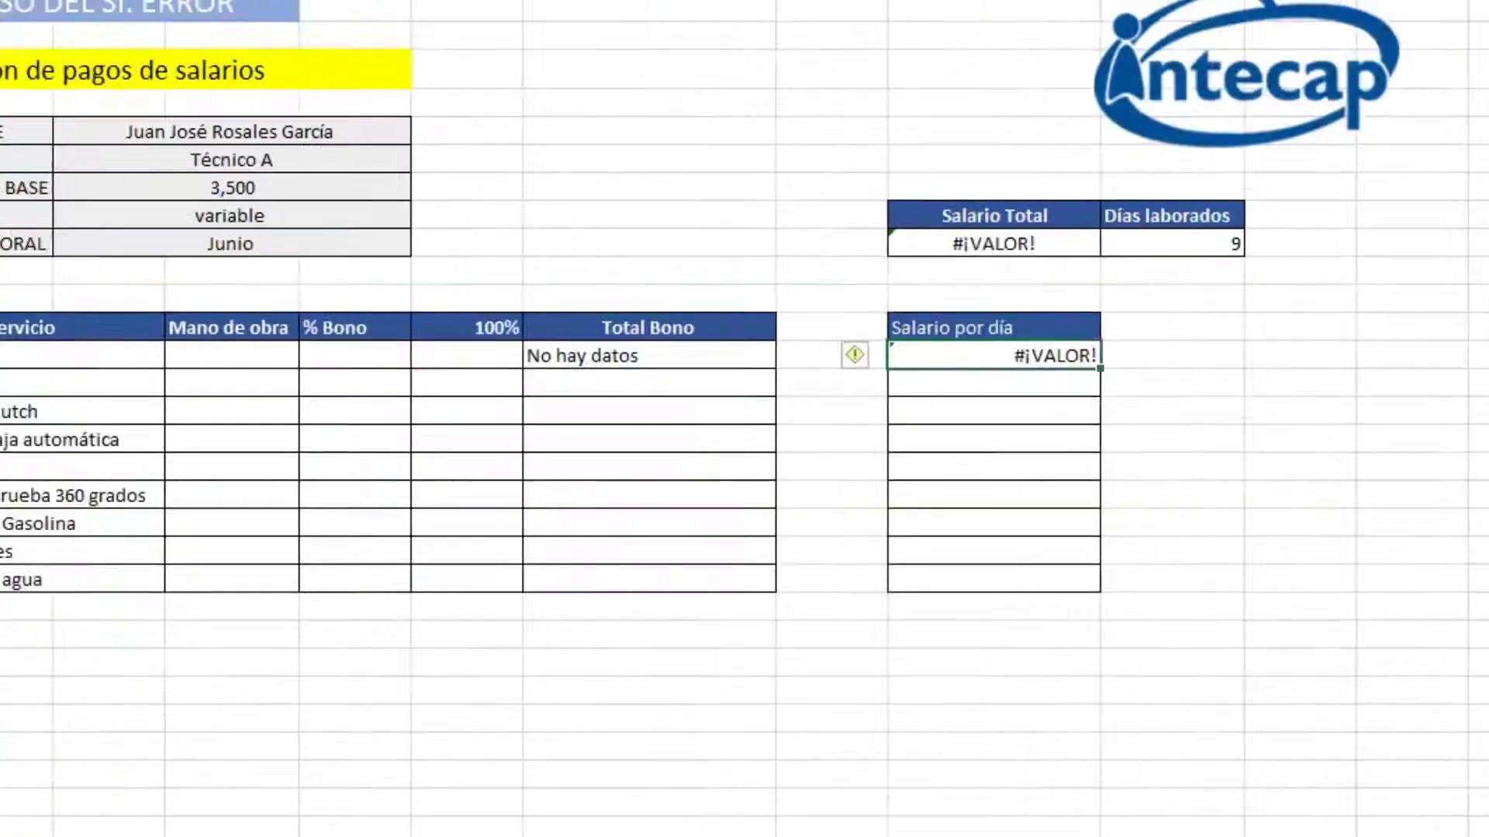
left_click(312, 75)
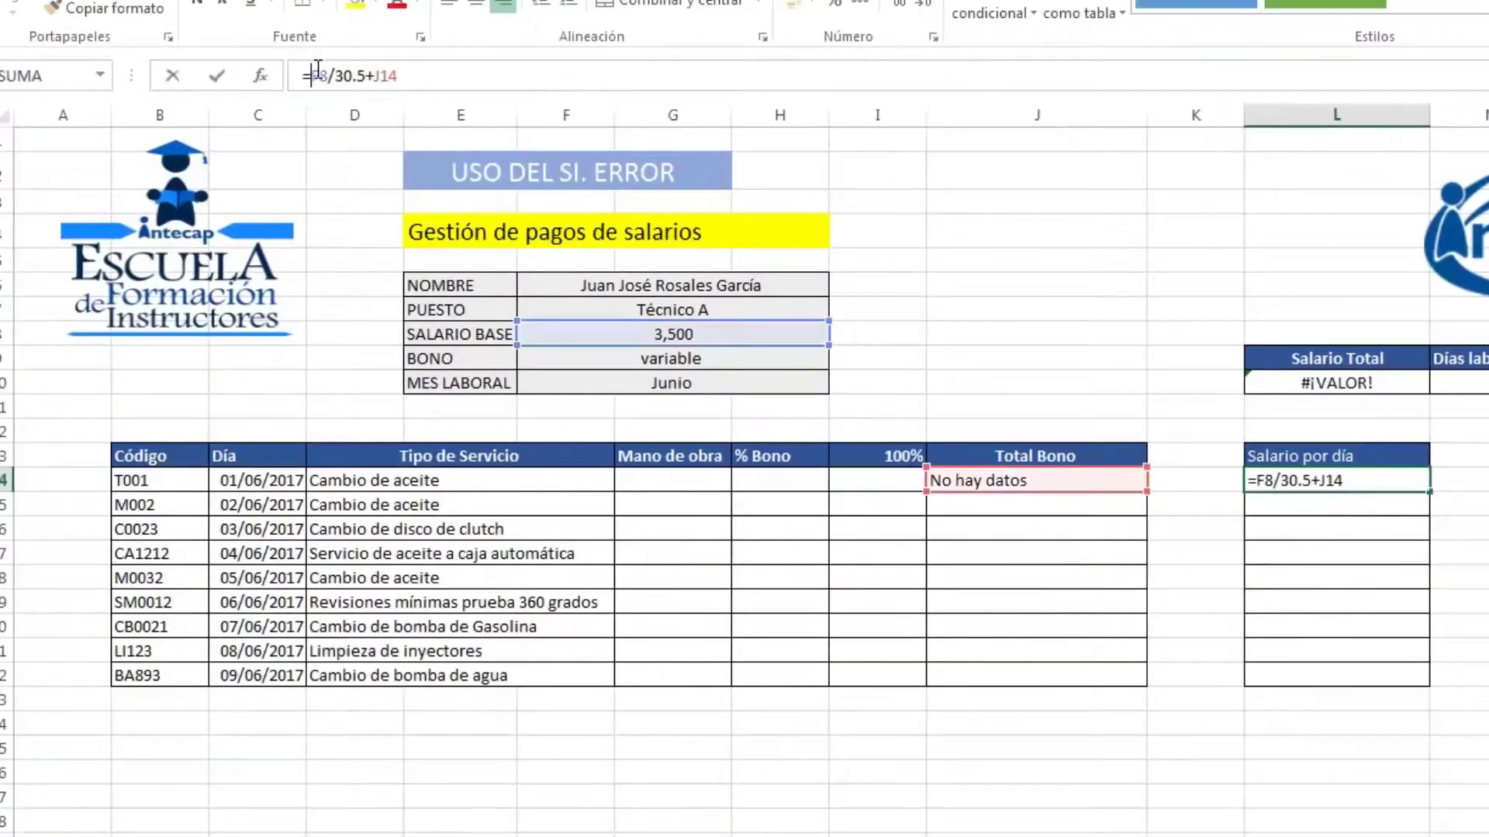
type("s")
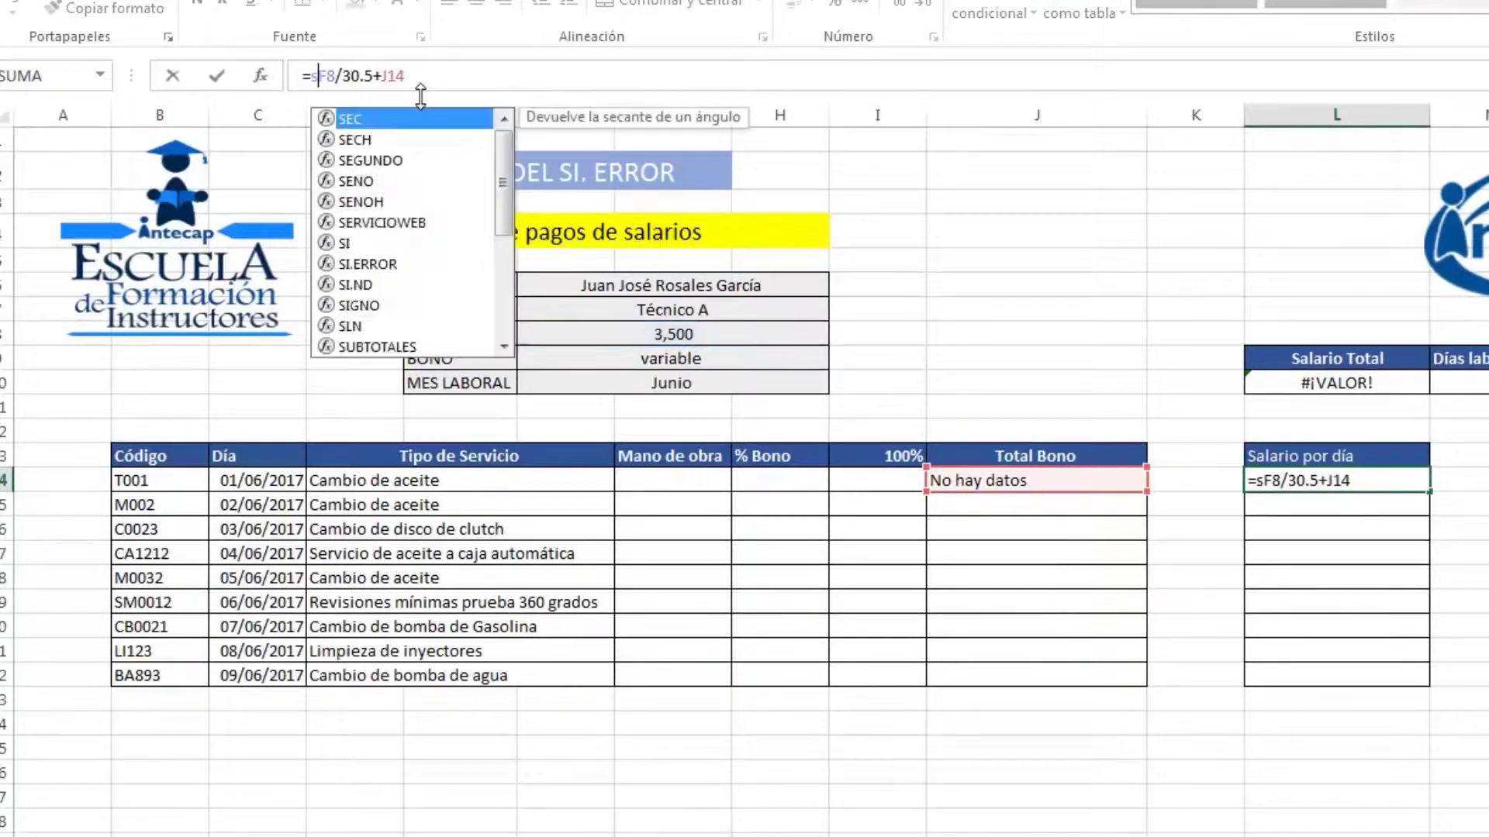
type("i")
double_click(364, 140)
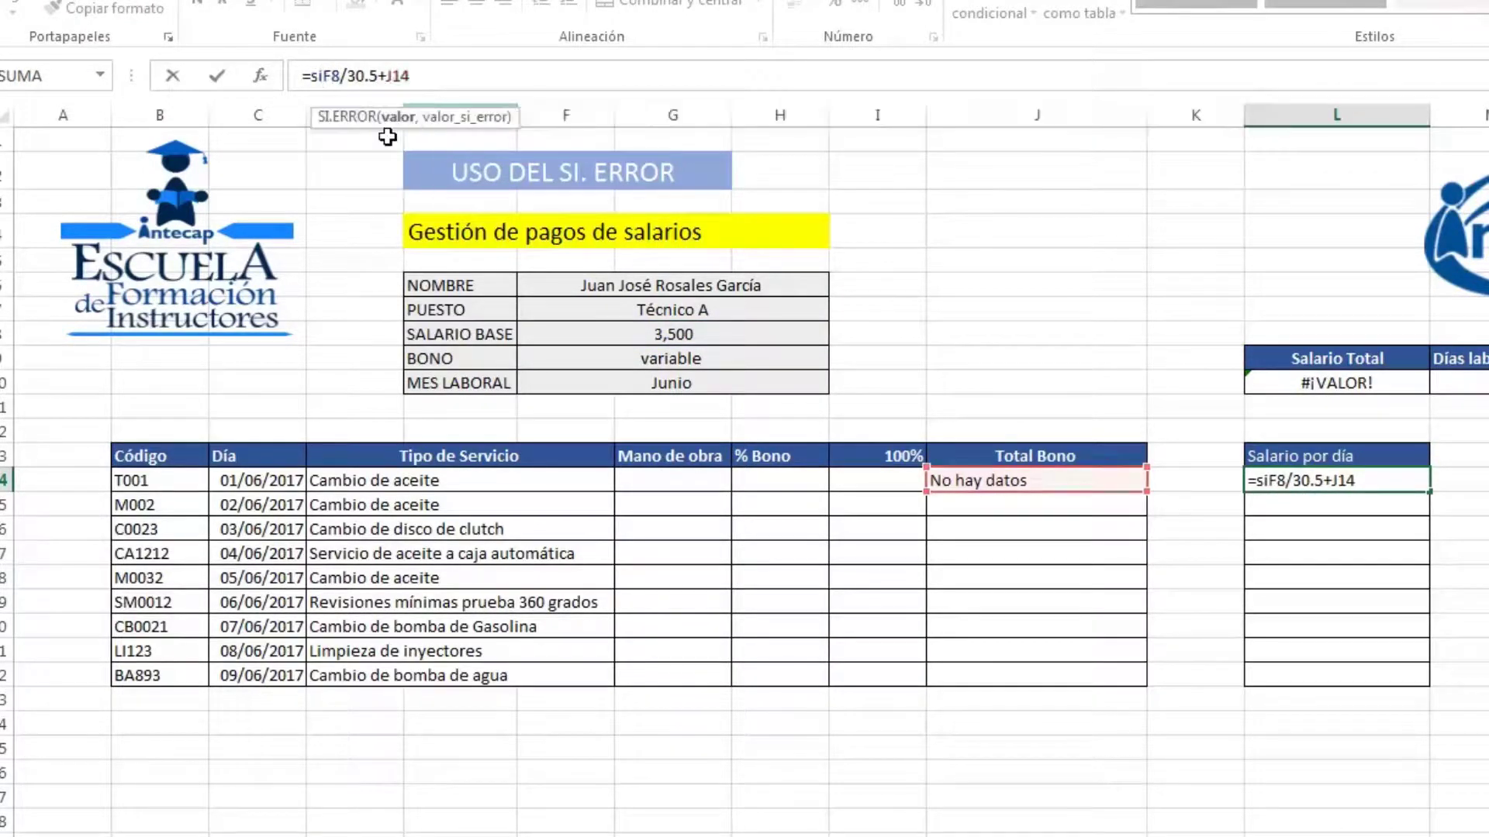
left_click_drag(473, 75, 390, 81)
left_click(481, 79)
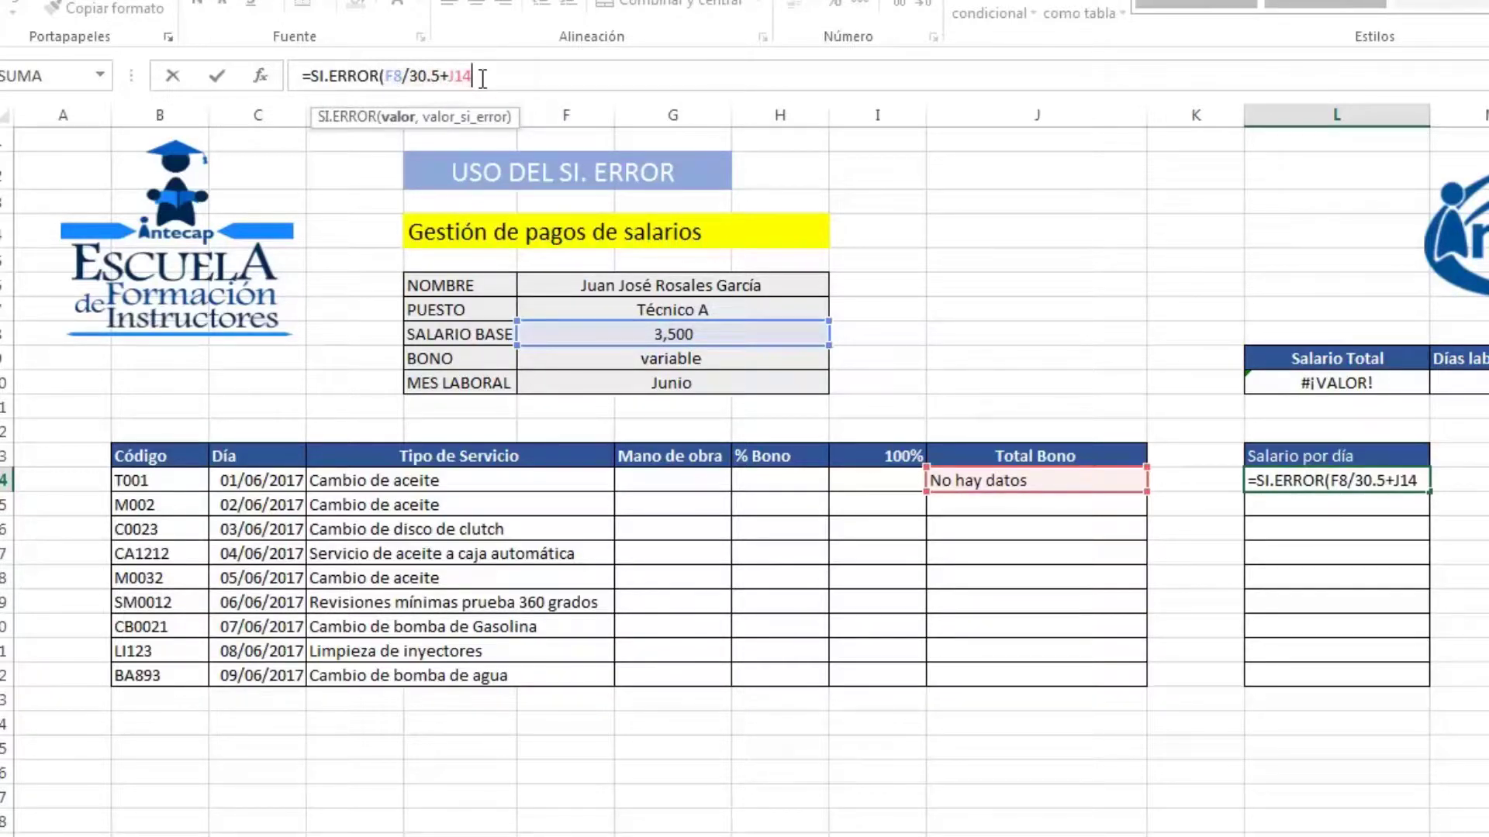
type(",")
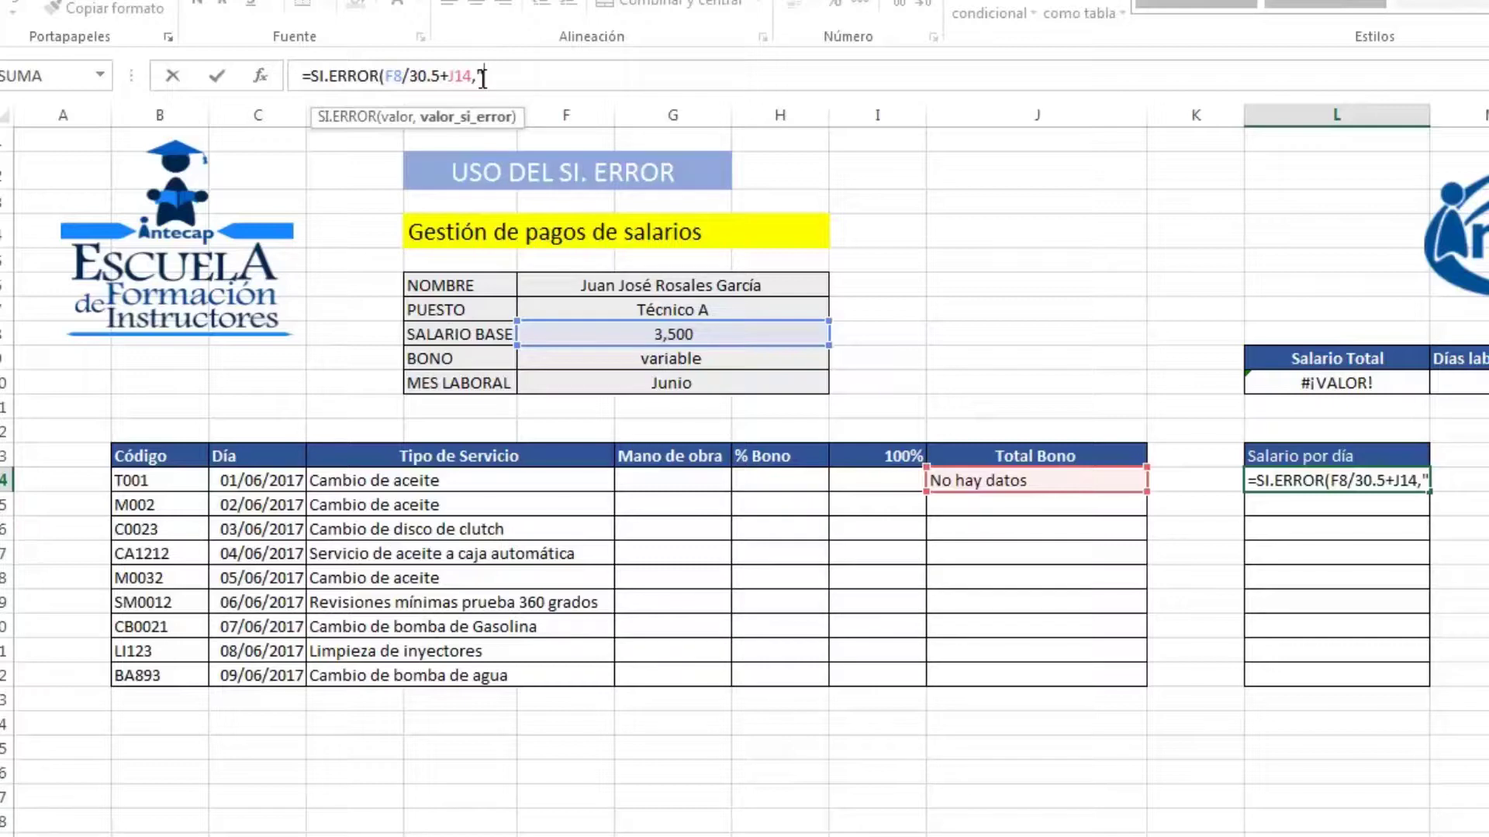
type("R")
type("evisar Dato")
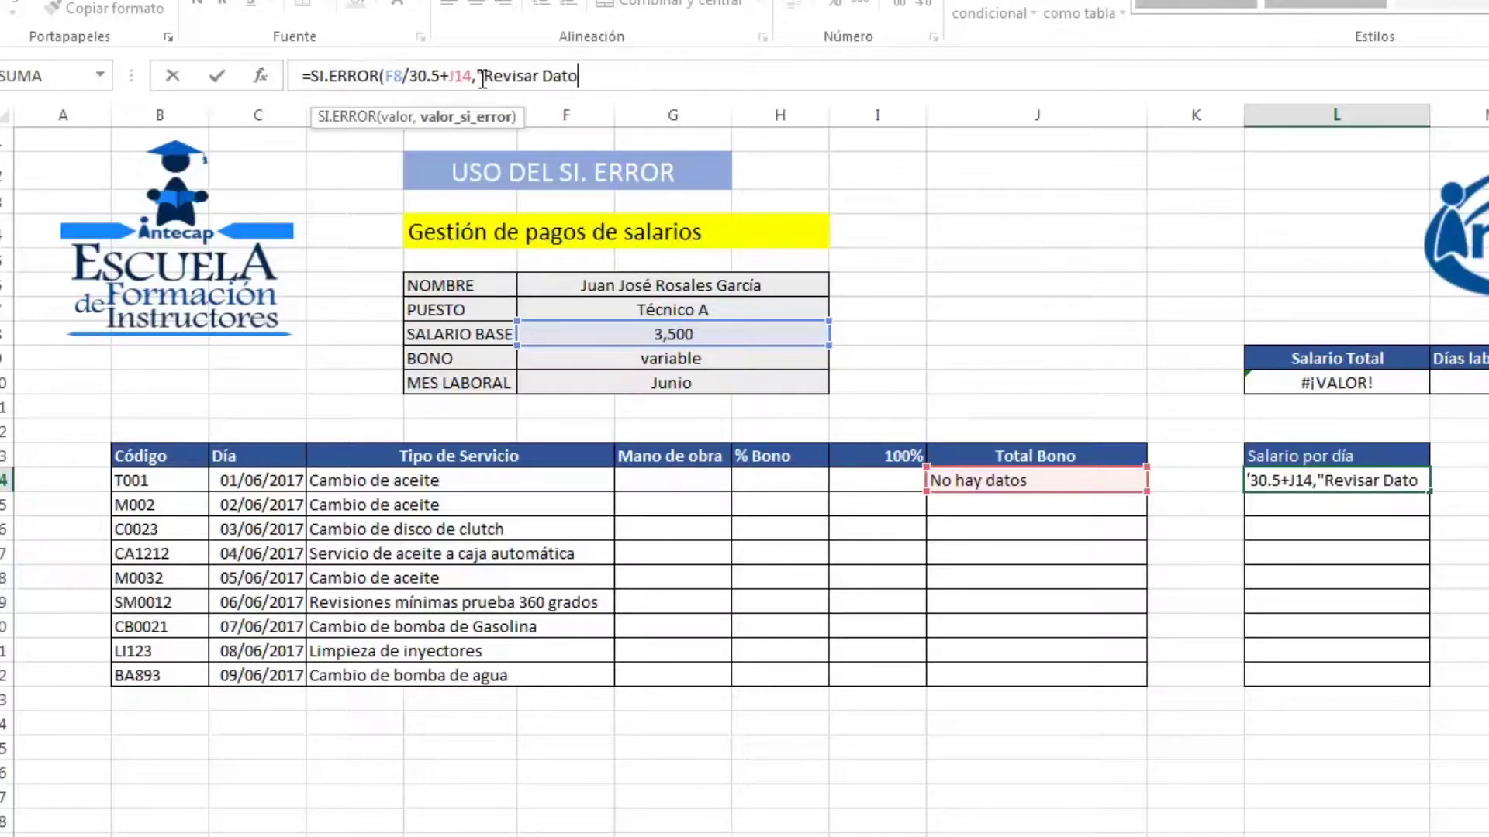
type(" \"")
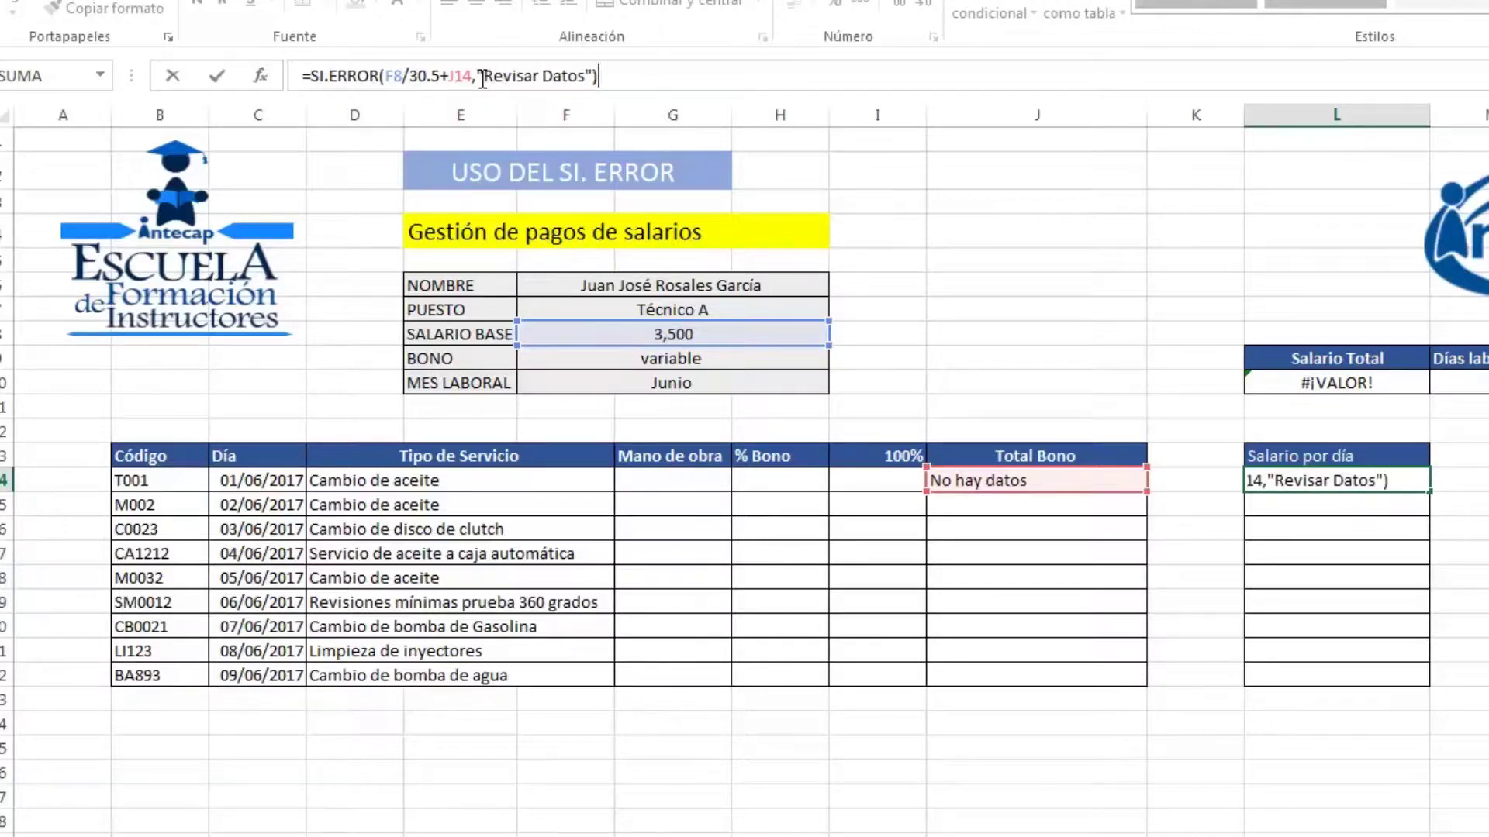
key("Return")
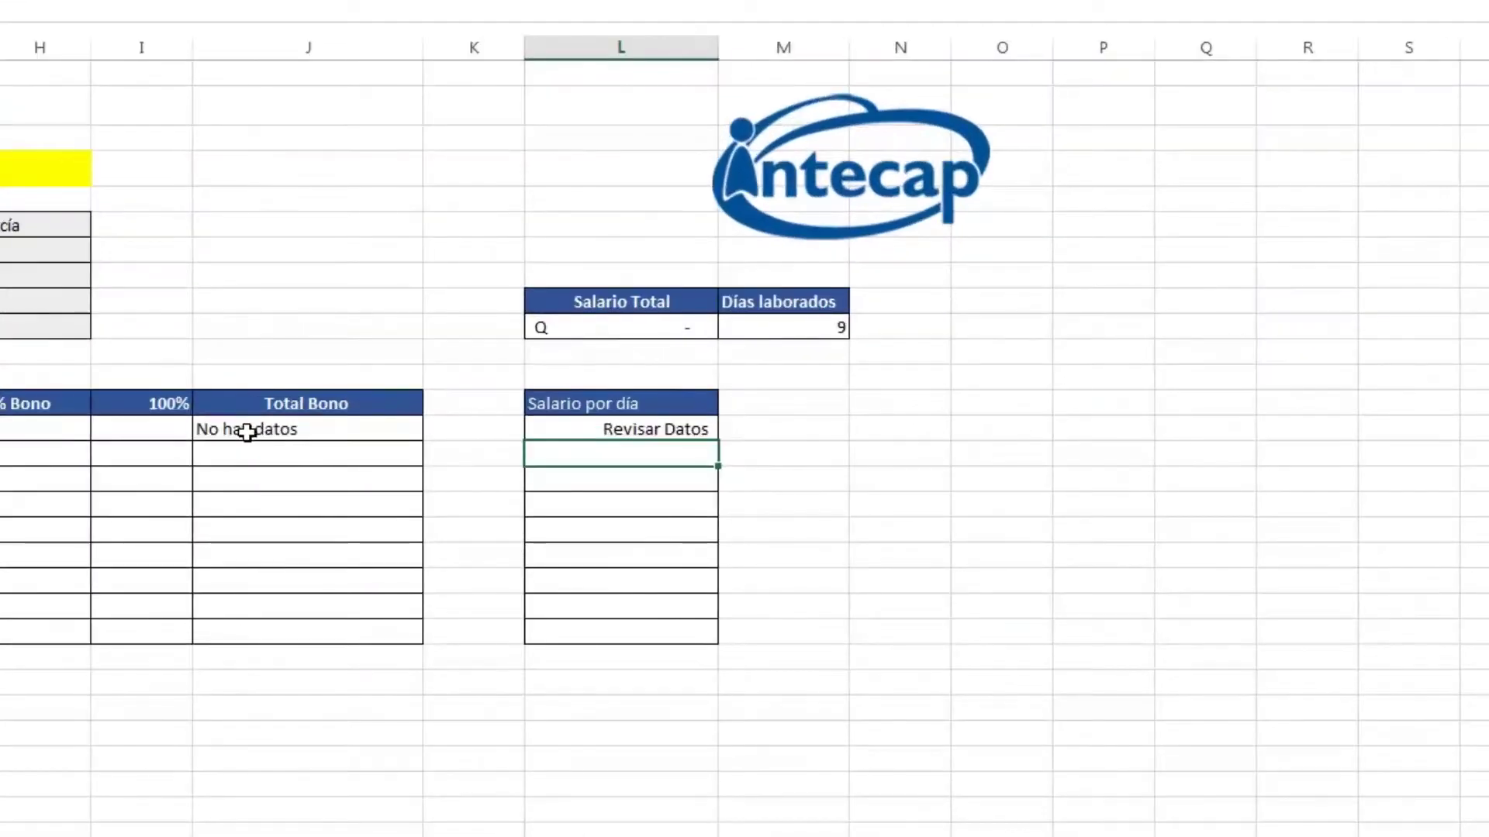
Check the No hay datos result in J14 and Revisar Datos in L14.
left_click(630, 382)
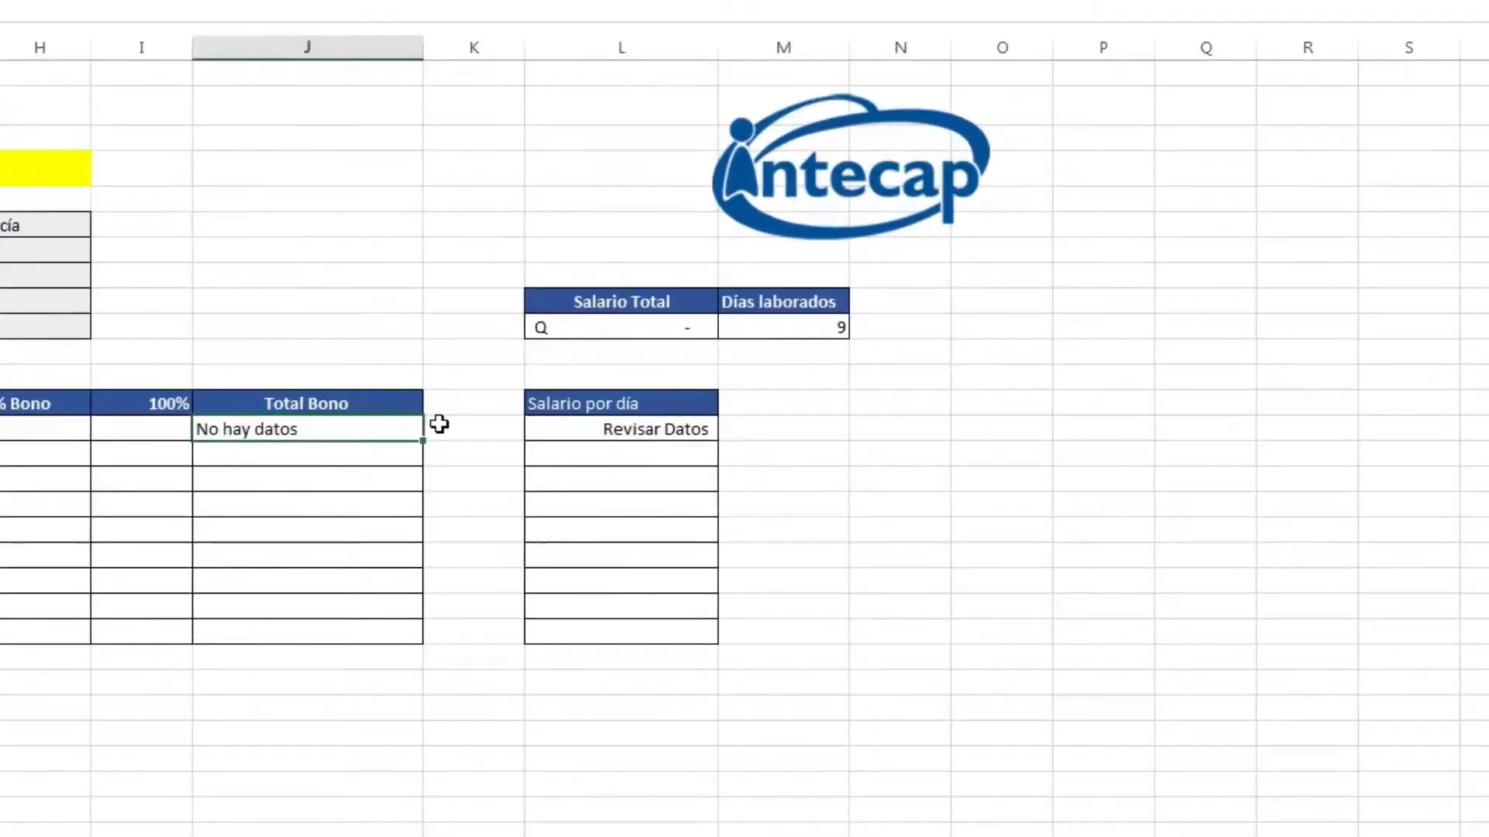
left_click(639, 428)
left_click(233, 429)
left_click(615, 428)
Enter 75, 5 and 100 in row 14, then copy its formulas down to row 22.
left_click(162, 433)
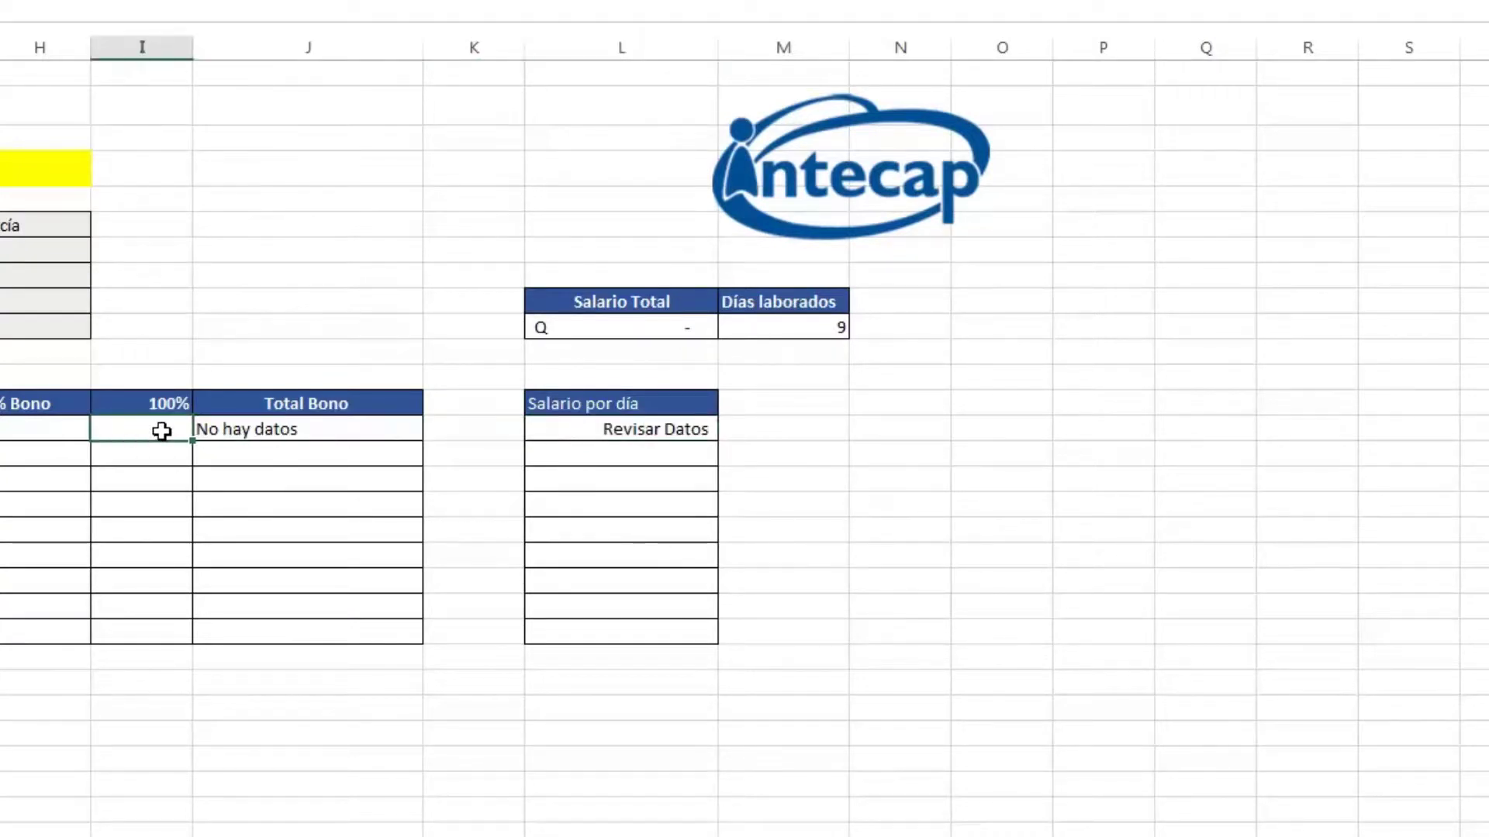
left_click(28, 434)
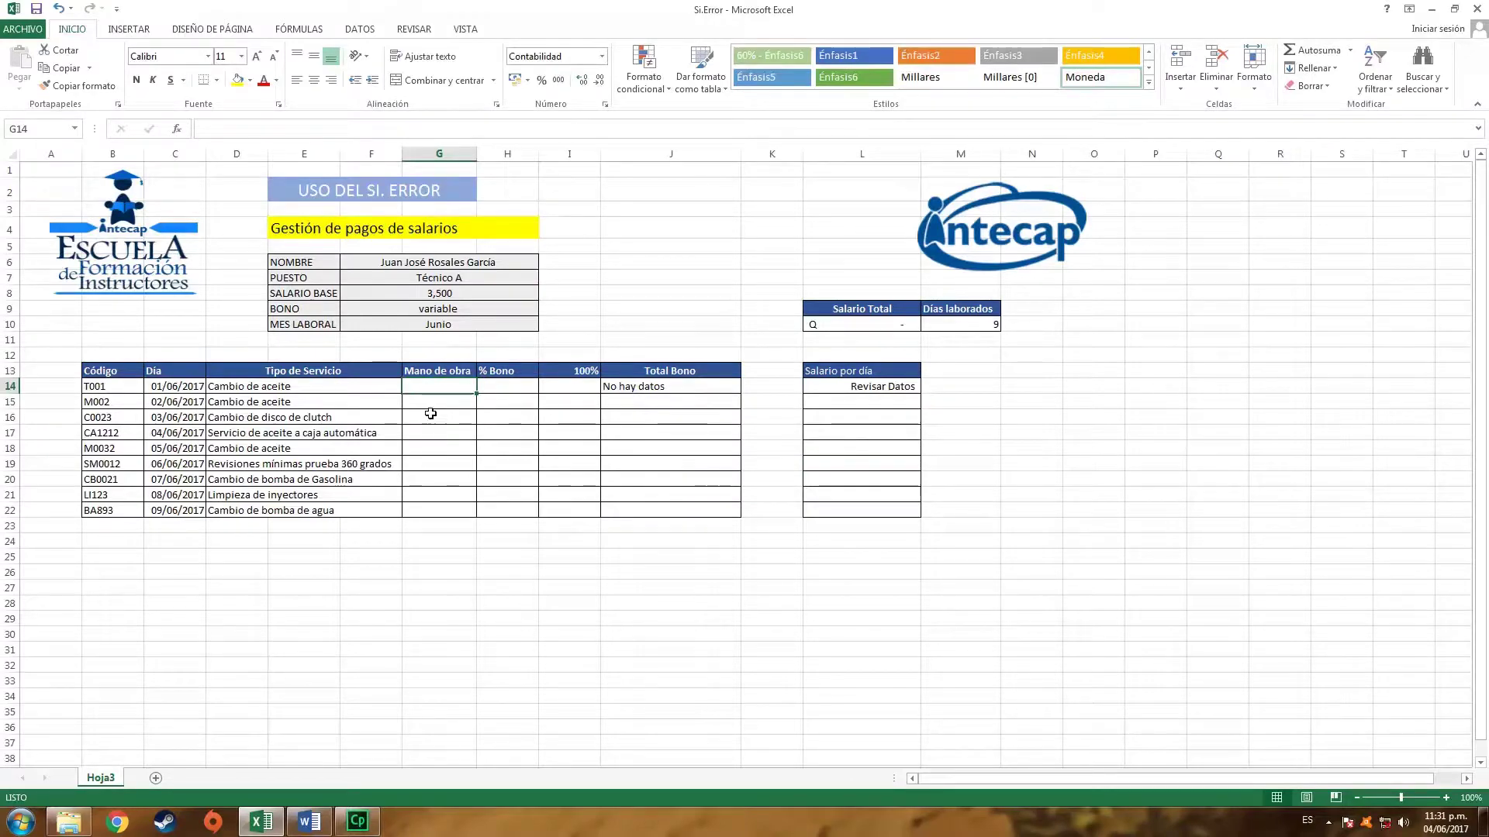
type("75")
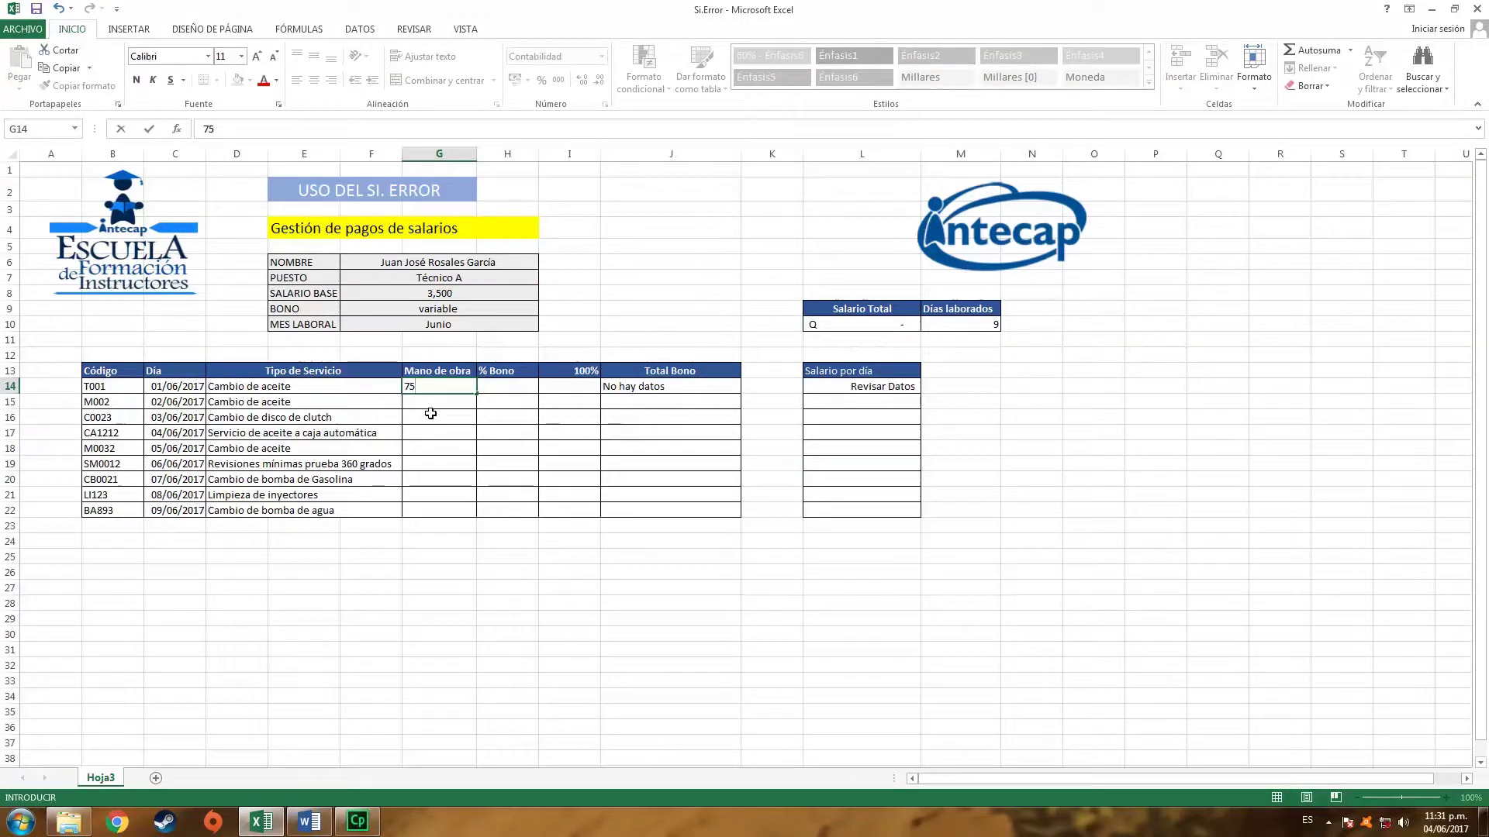
left_click(518, 388)
type("5")
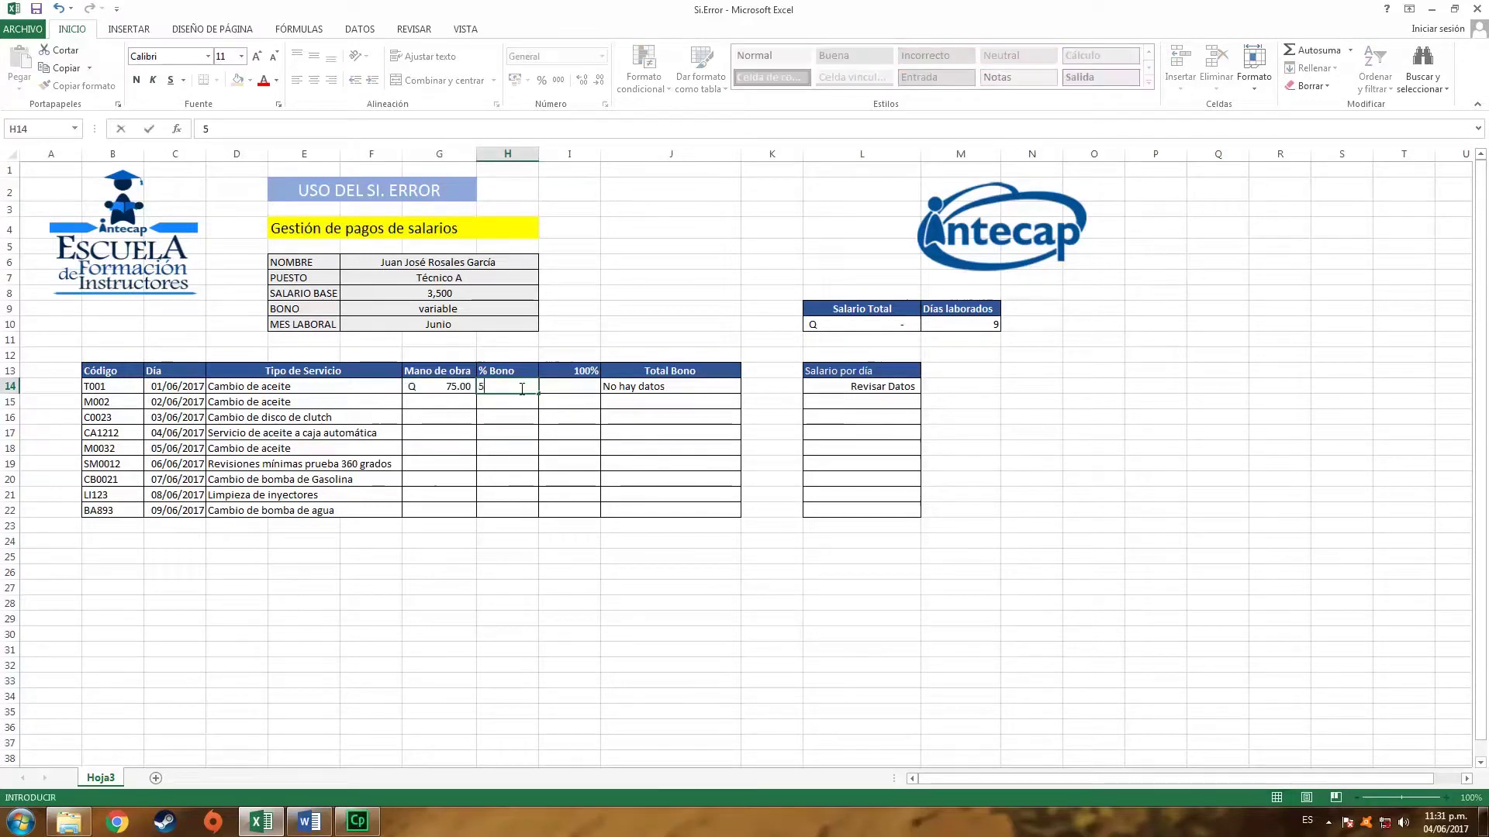
key("Tab")
type("100")
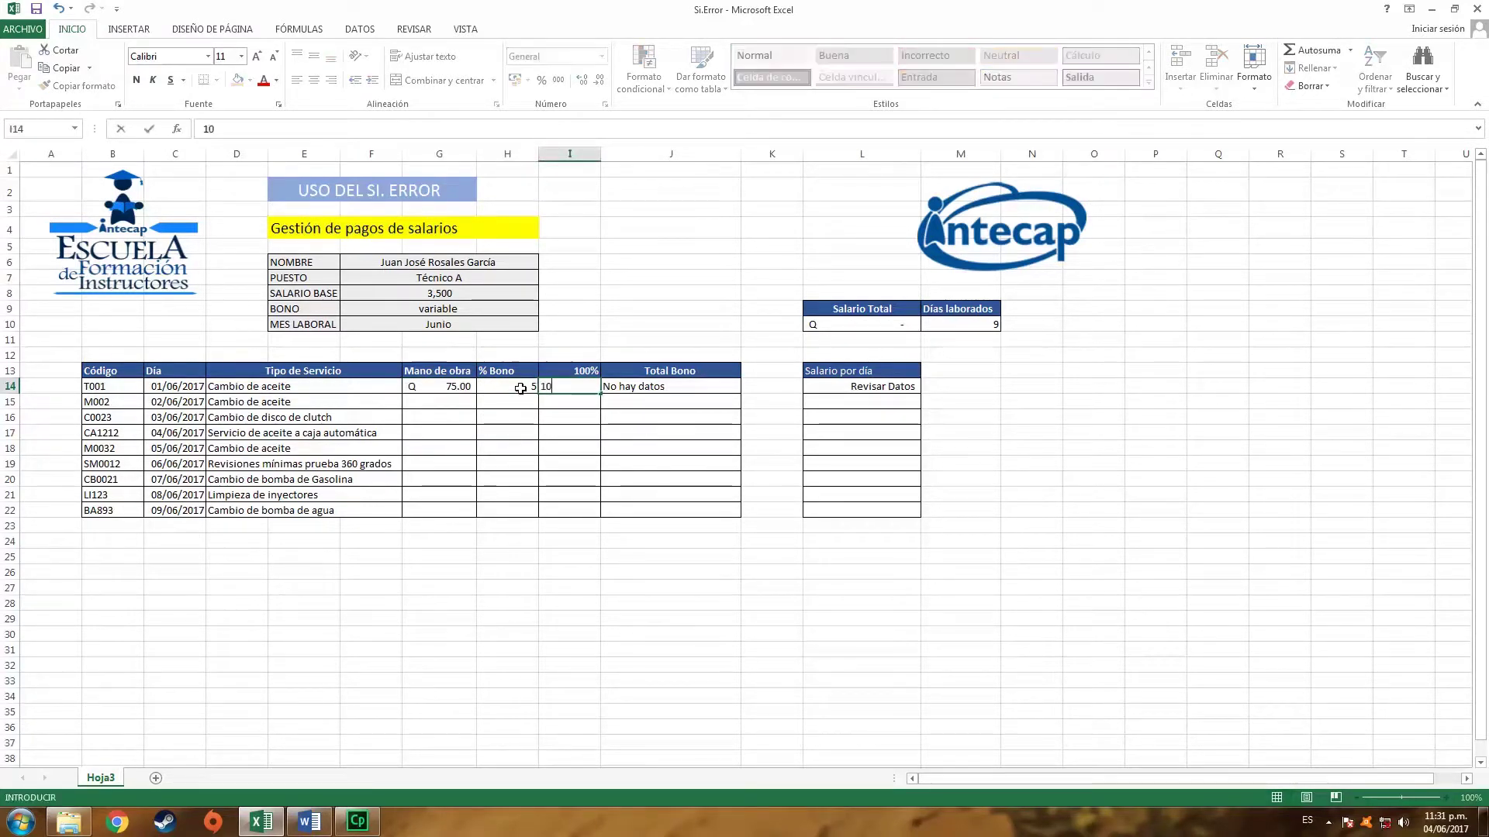
key("Return")
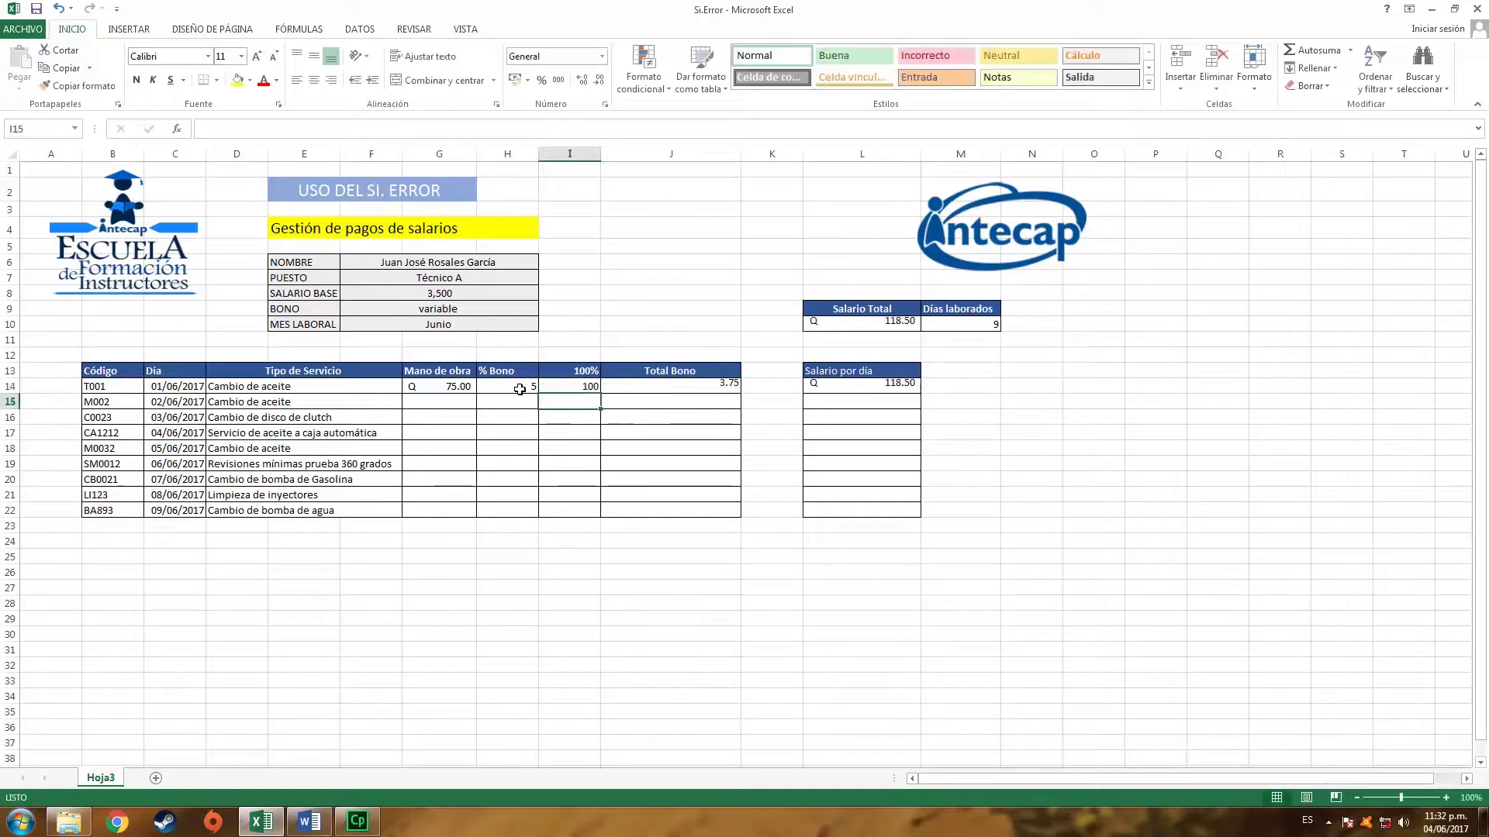
left_click(616, 383)
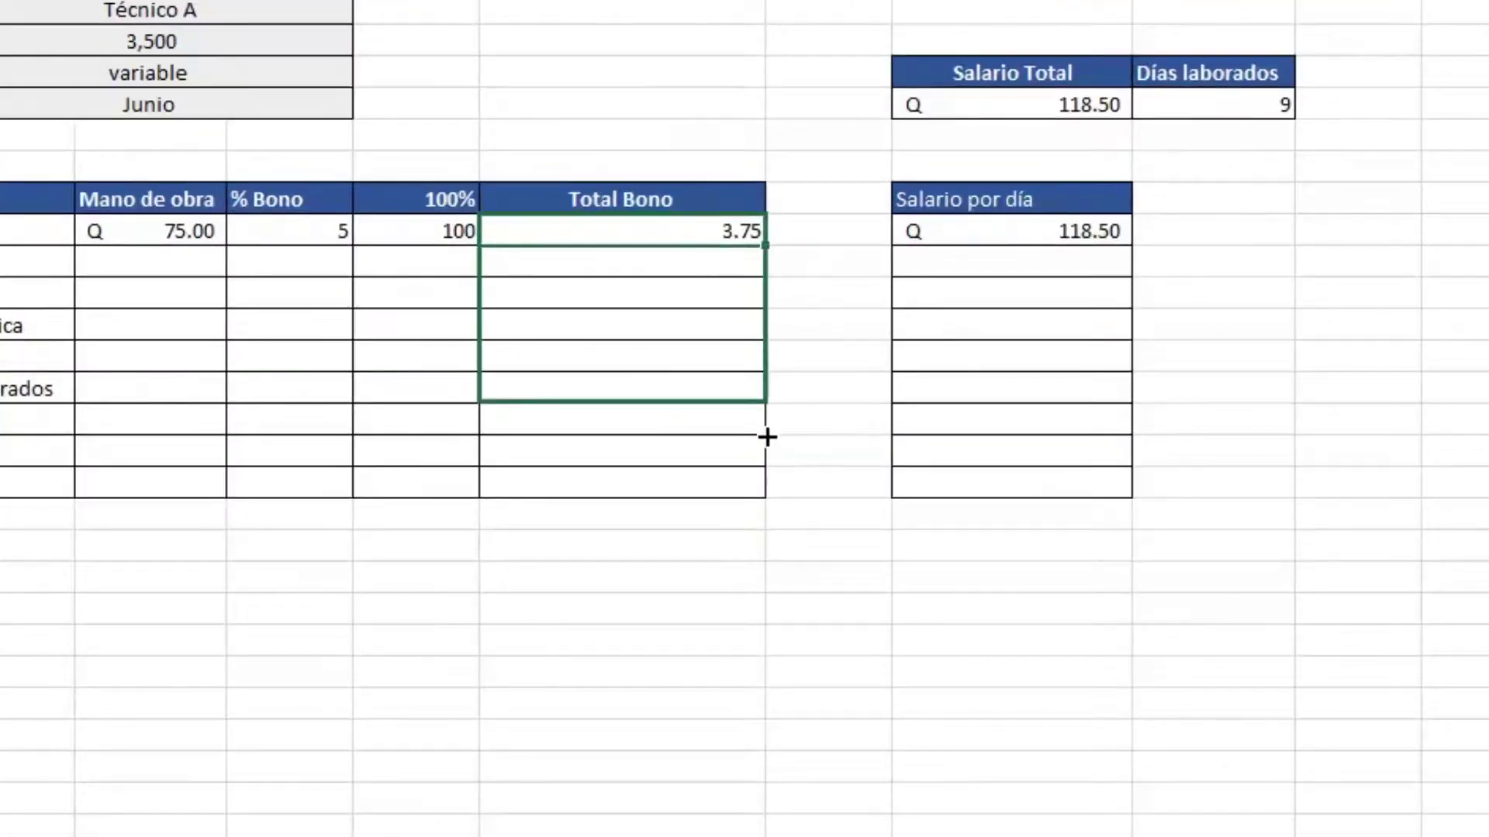
left_click_drag(767, 255, 768, 488)
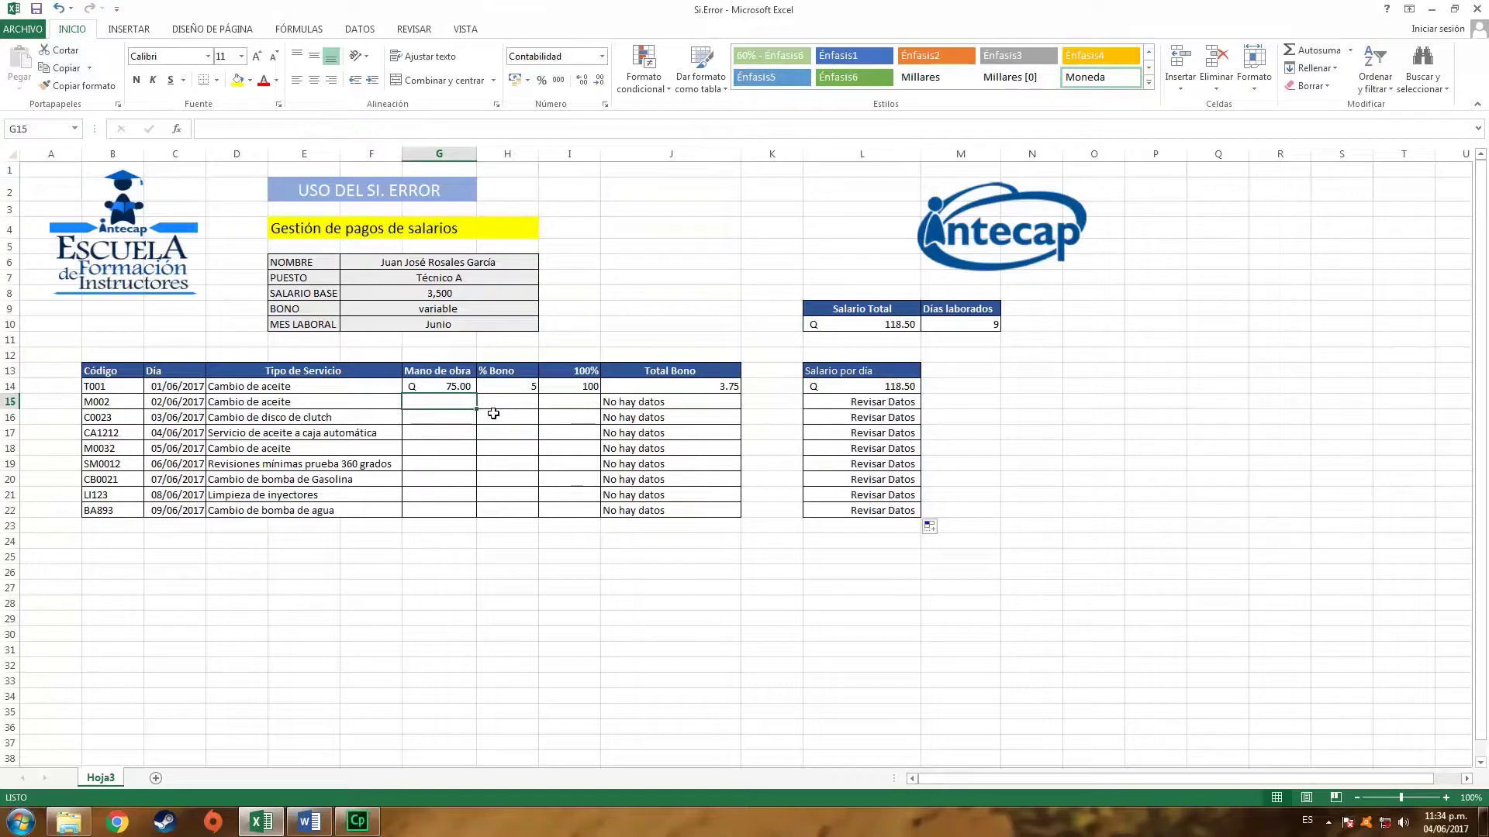
Enter 75, 5 and 100 in row 15 and copy Q 75.00 down to row 22.
type("75")
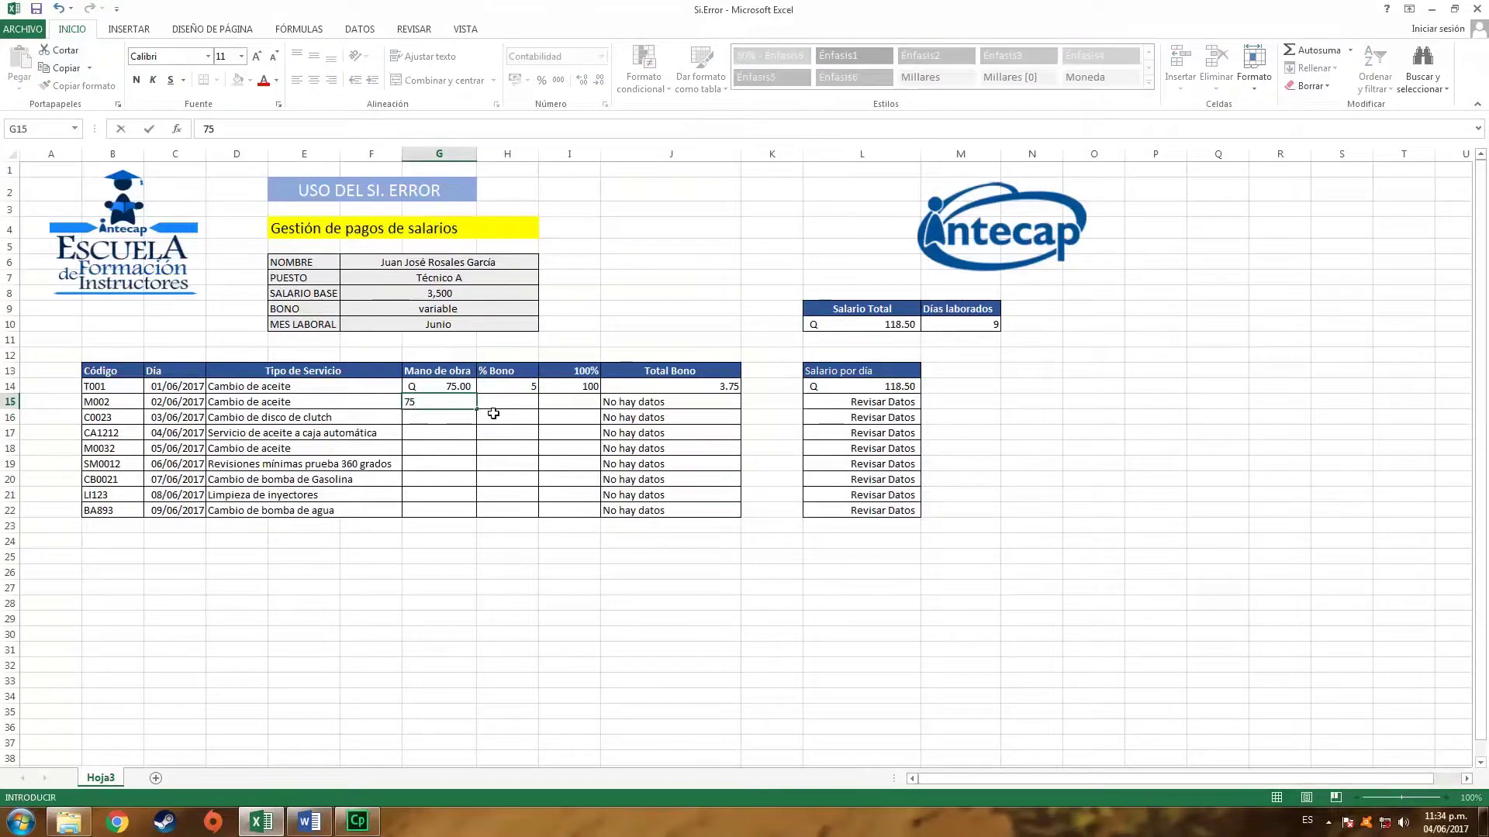
key("Tab")
type("5")
key("Tab")
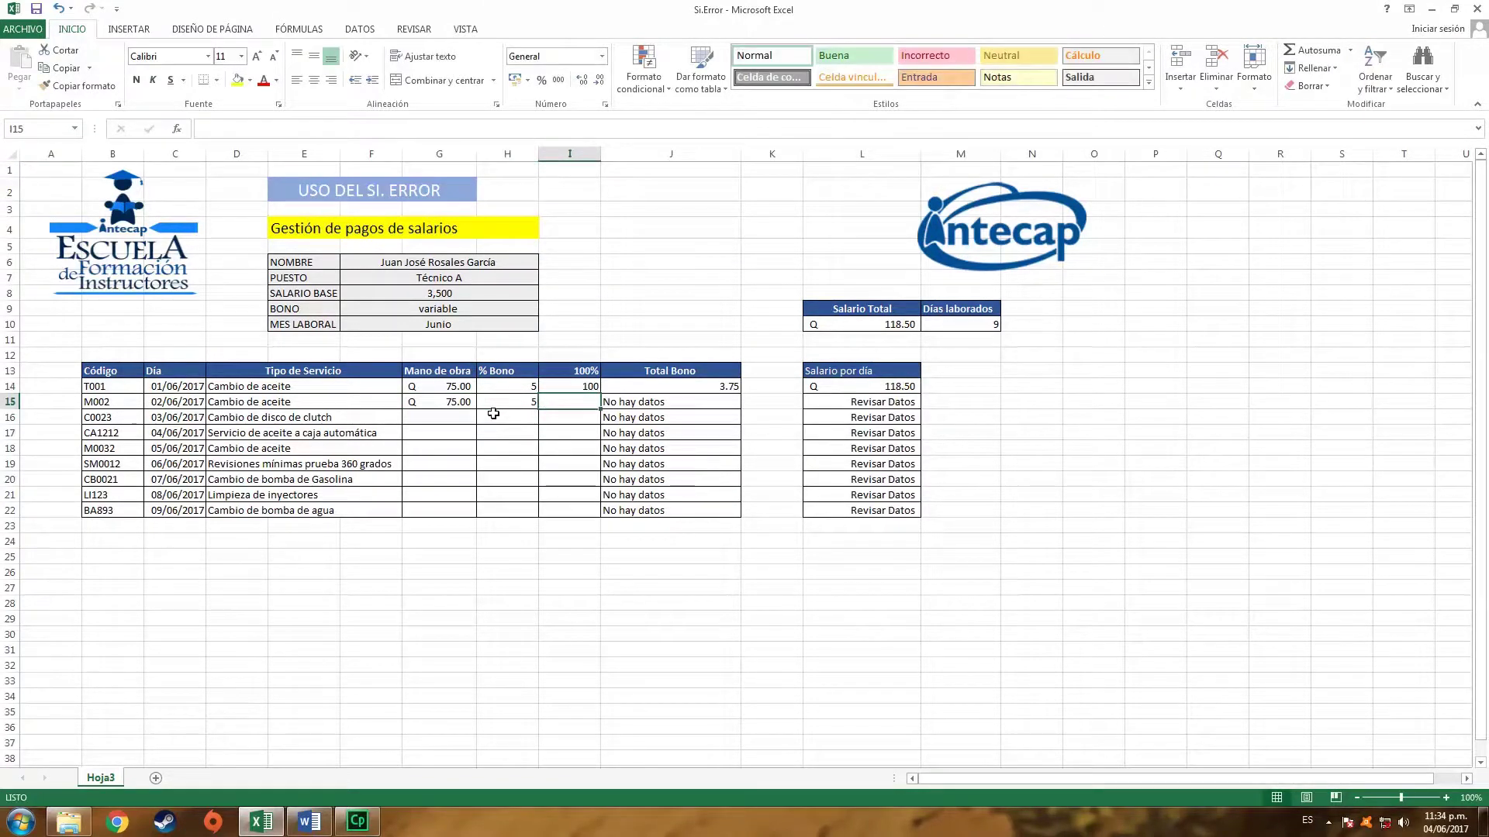
type("100")
key("Tab")
left_click(493, 413)
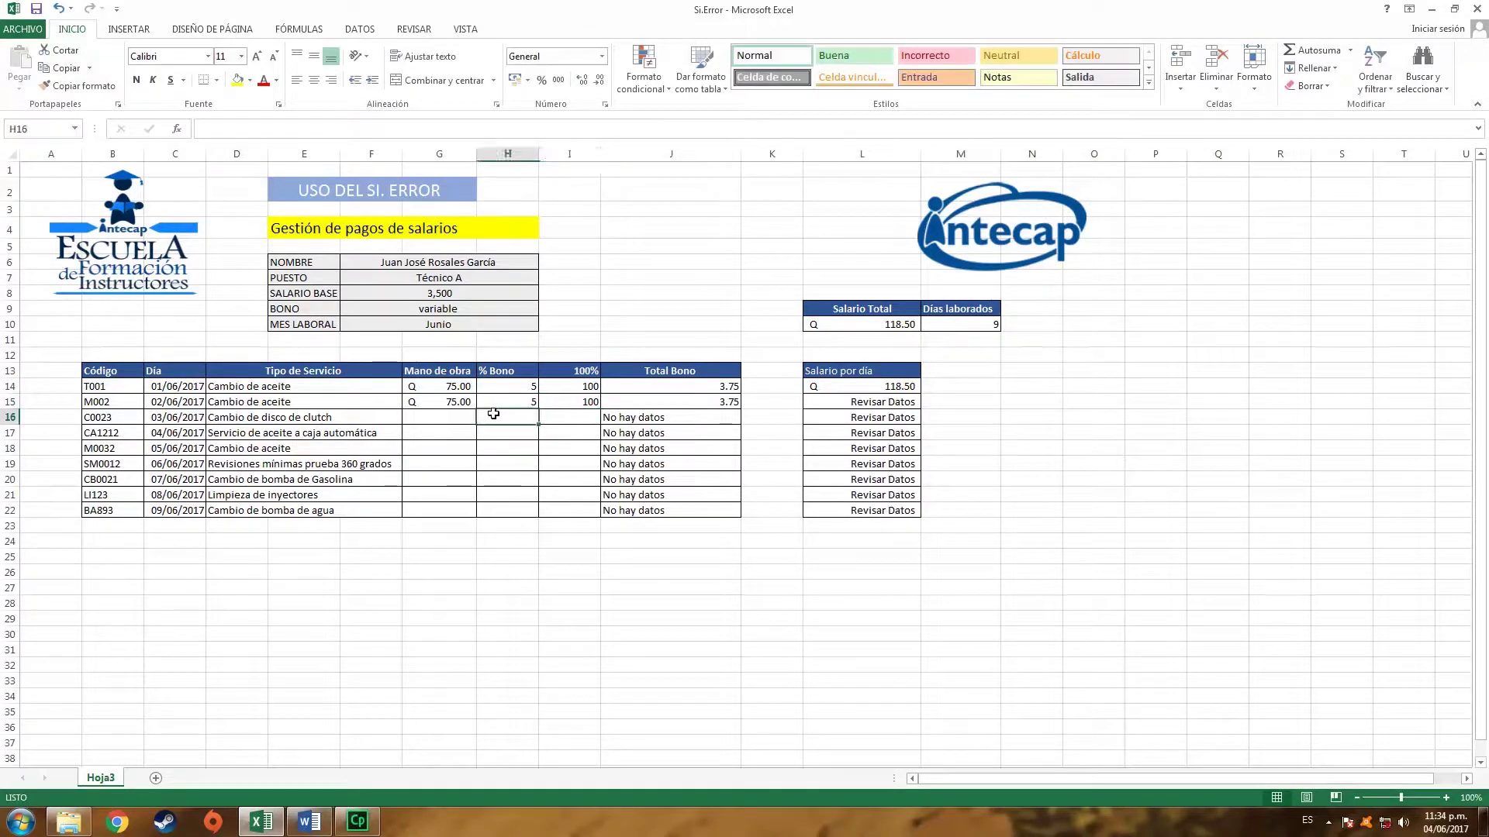
left_click(449, 404)
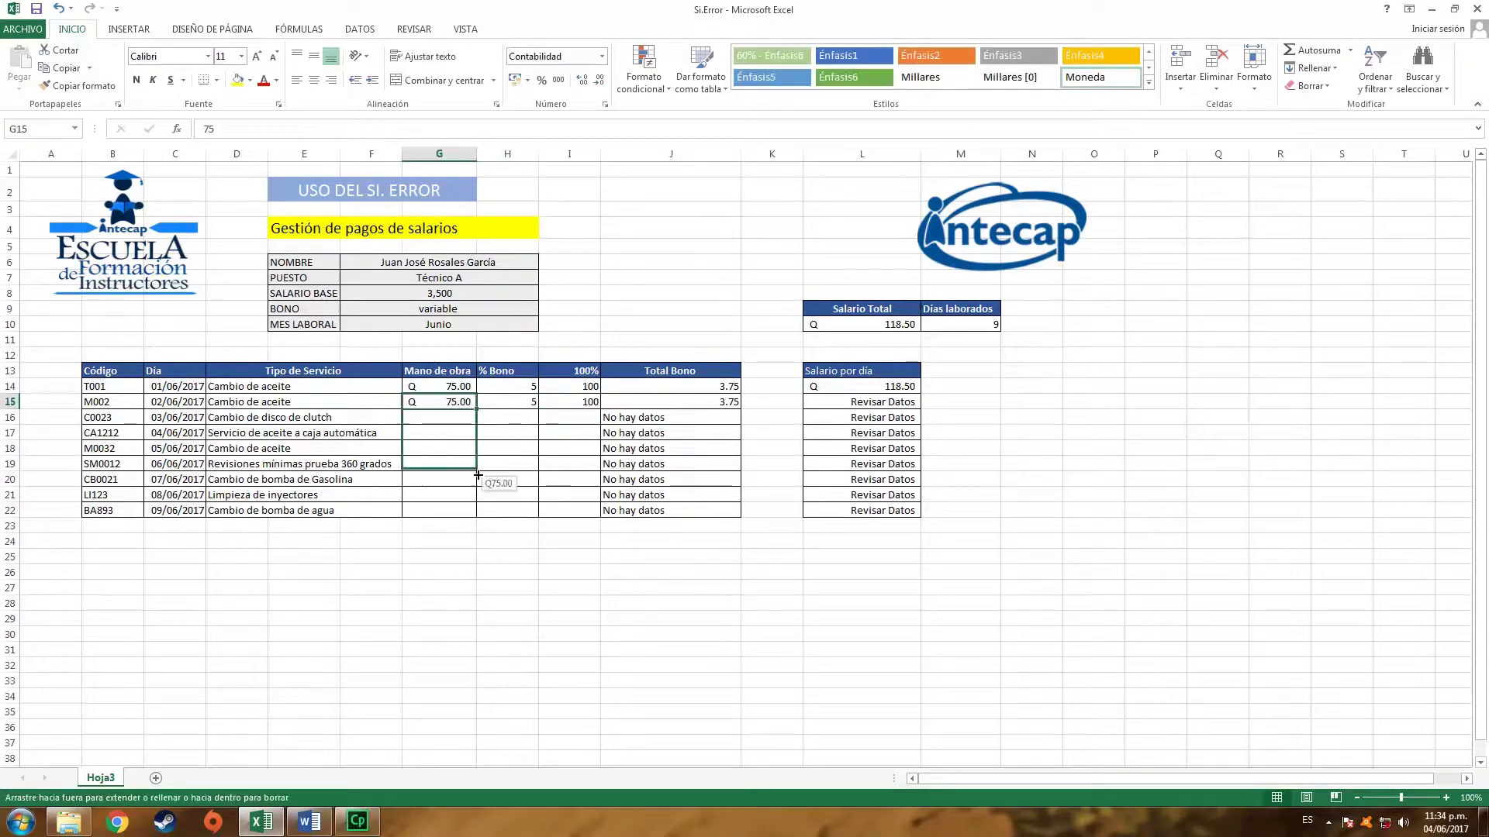
left_click_drag(477, 411, 482, 516)
Copy bonus 5 from H15 and 100 from I15 down to row 22.
left_click(512, 402)
left_click_drag(538, 408, 545, 513)
left_click(590, 401)
left_click_drag(599, 408, 600, 514)
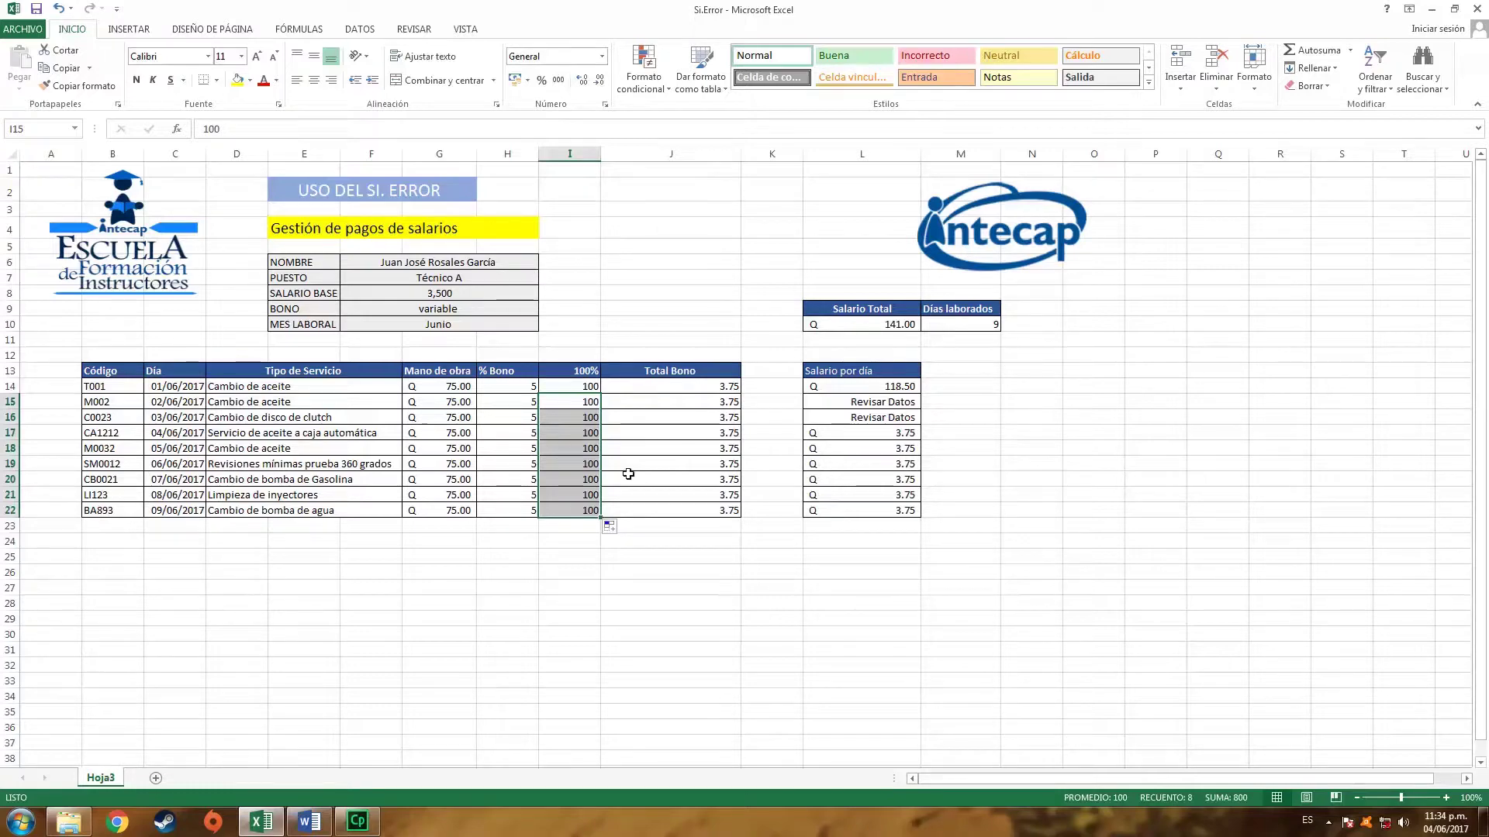
left_click(722, 428)
Inspect rows 15–16 and open L15's formula, revealing it references F9 instead of F8.
left_click(880, 403)
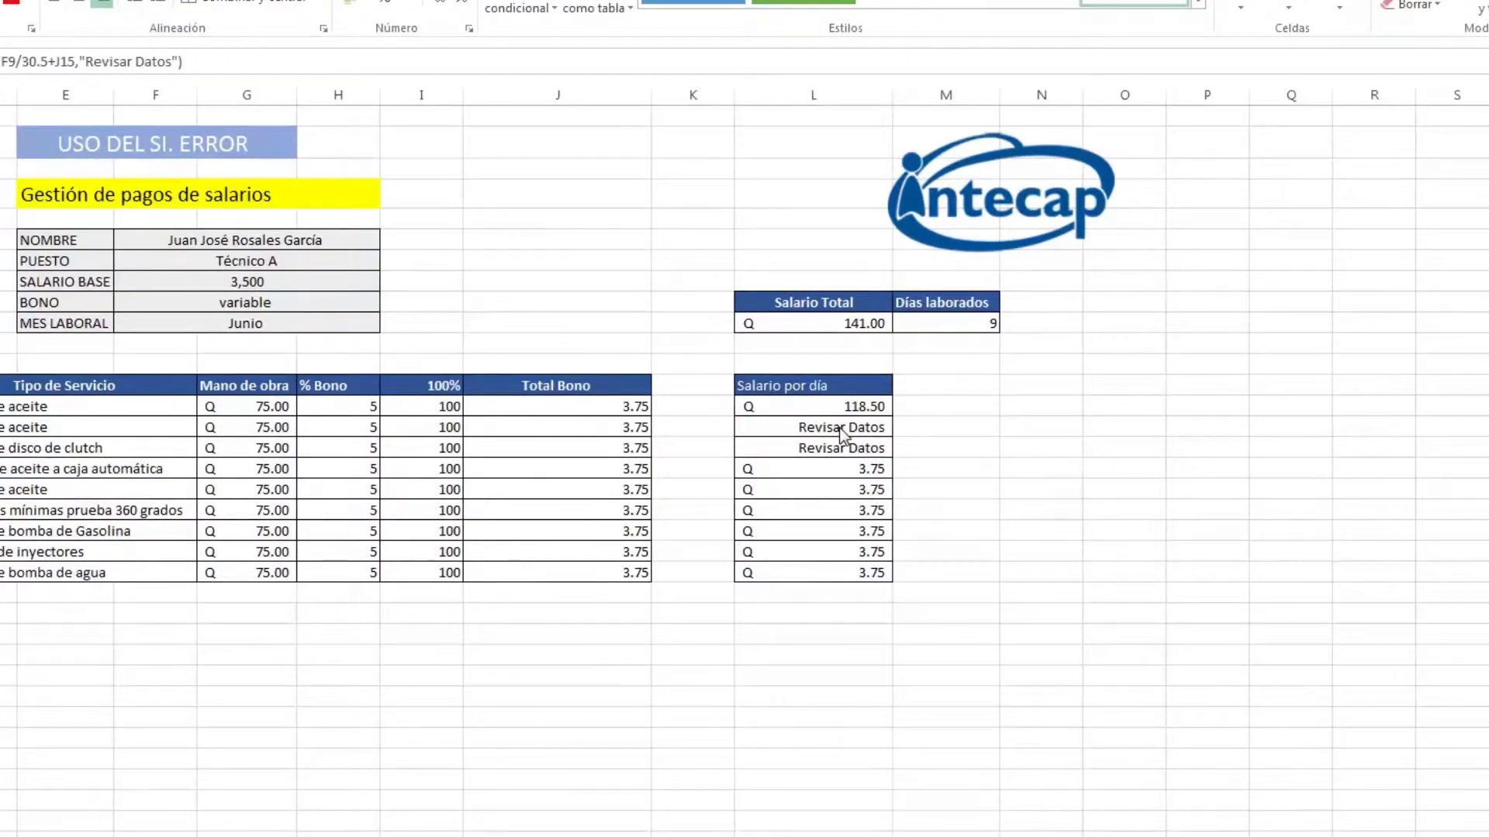
left_click(840, 427)
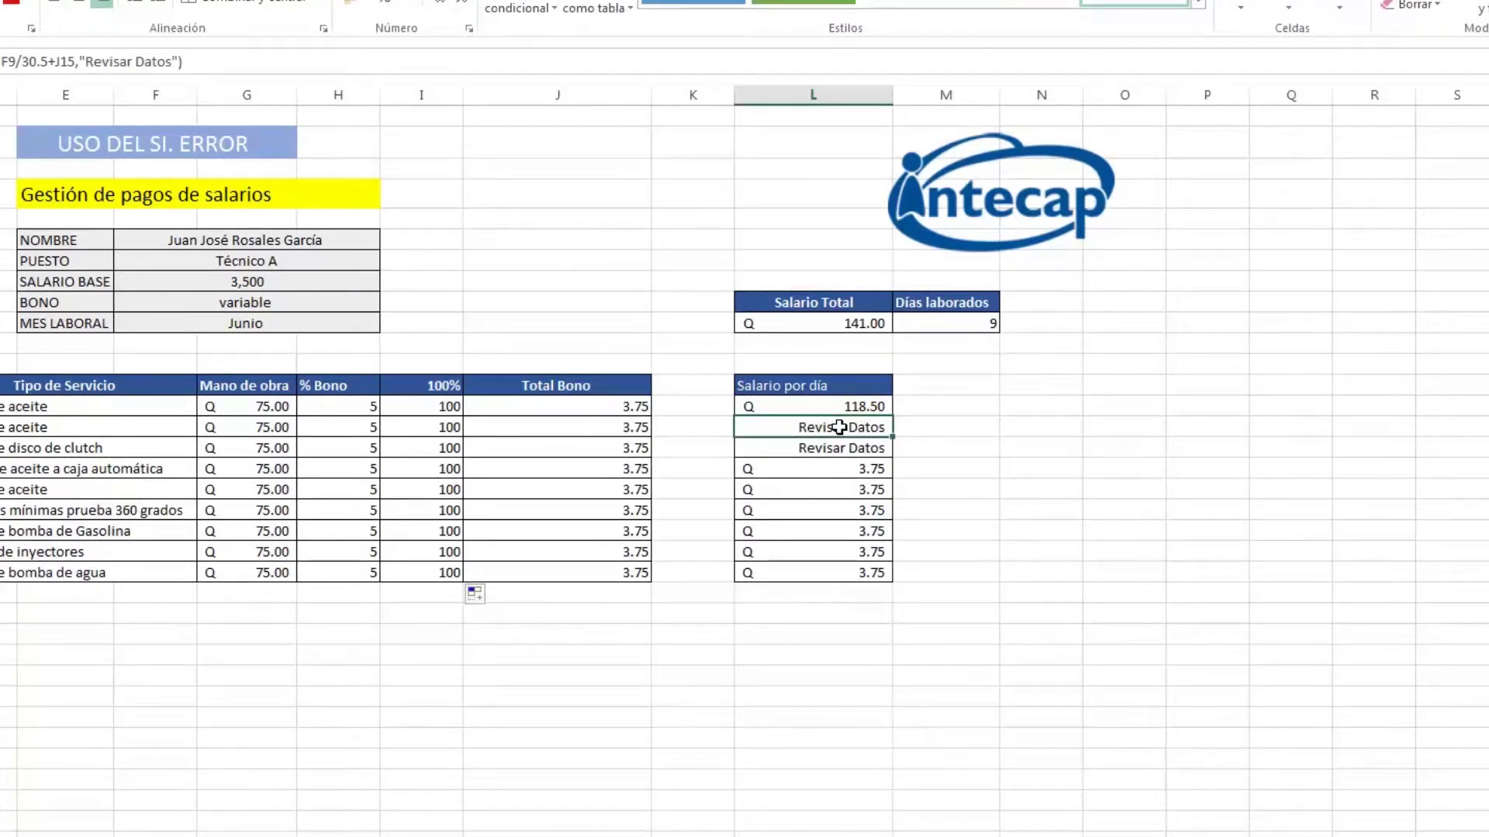
left_click(247, 427)
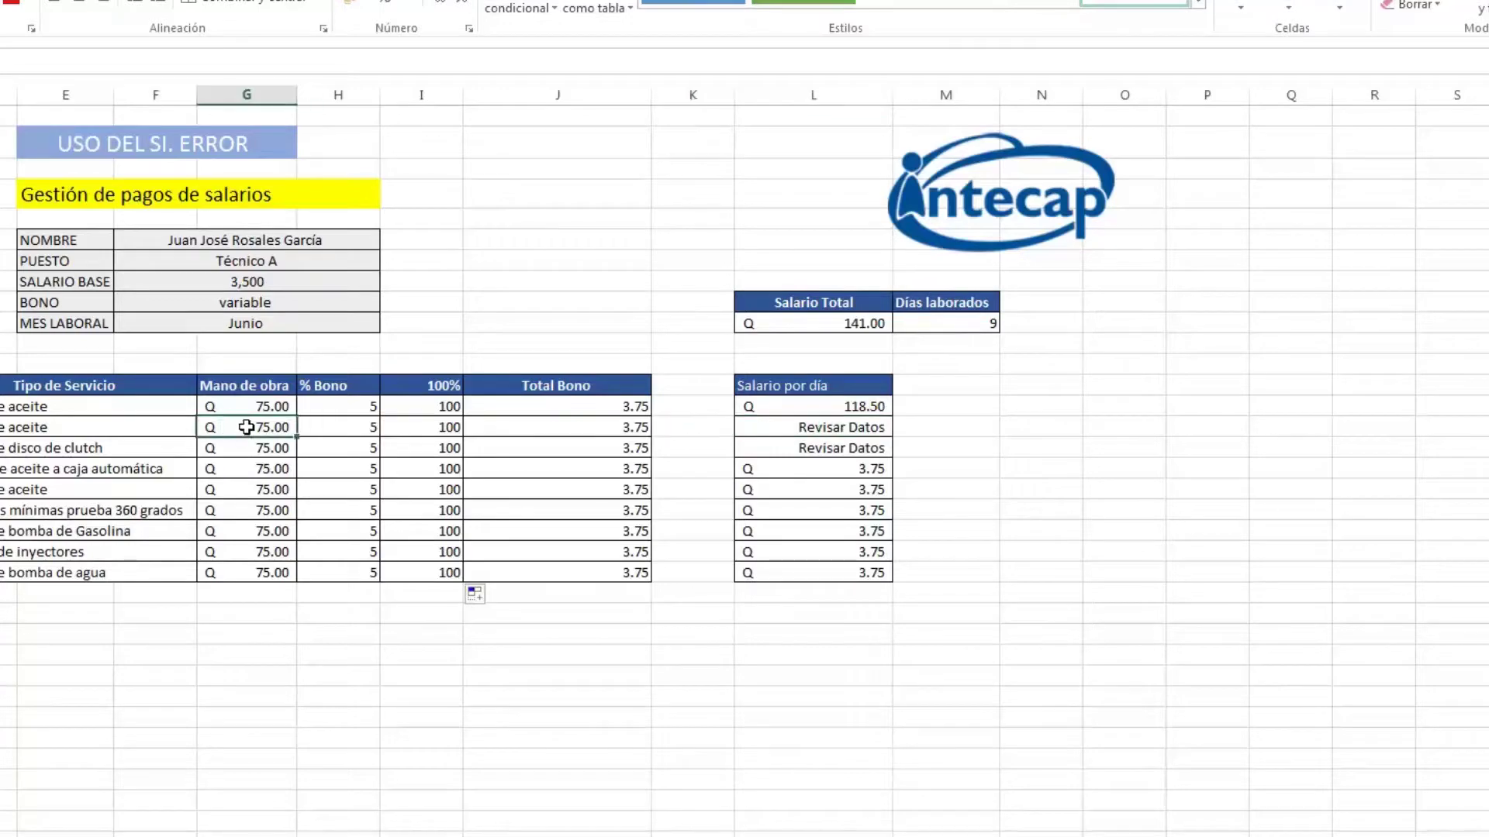
left_click(335, 428)
left_click(422, 427)
left_click(574, 429)
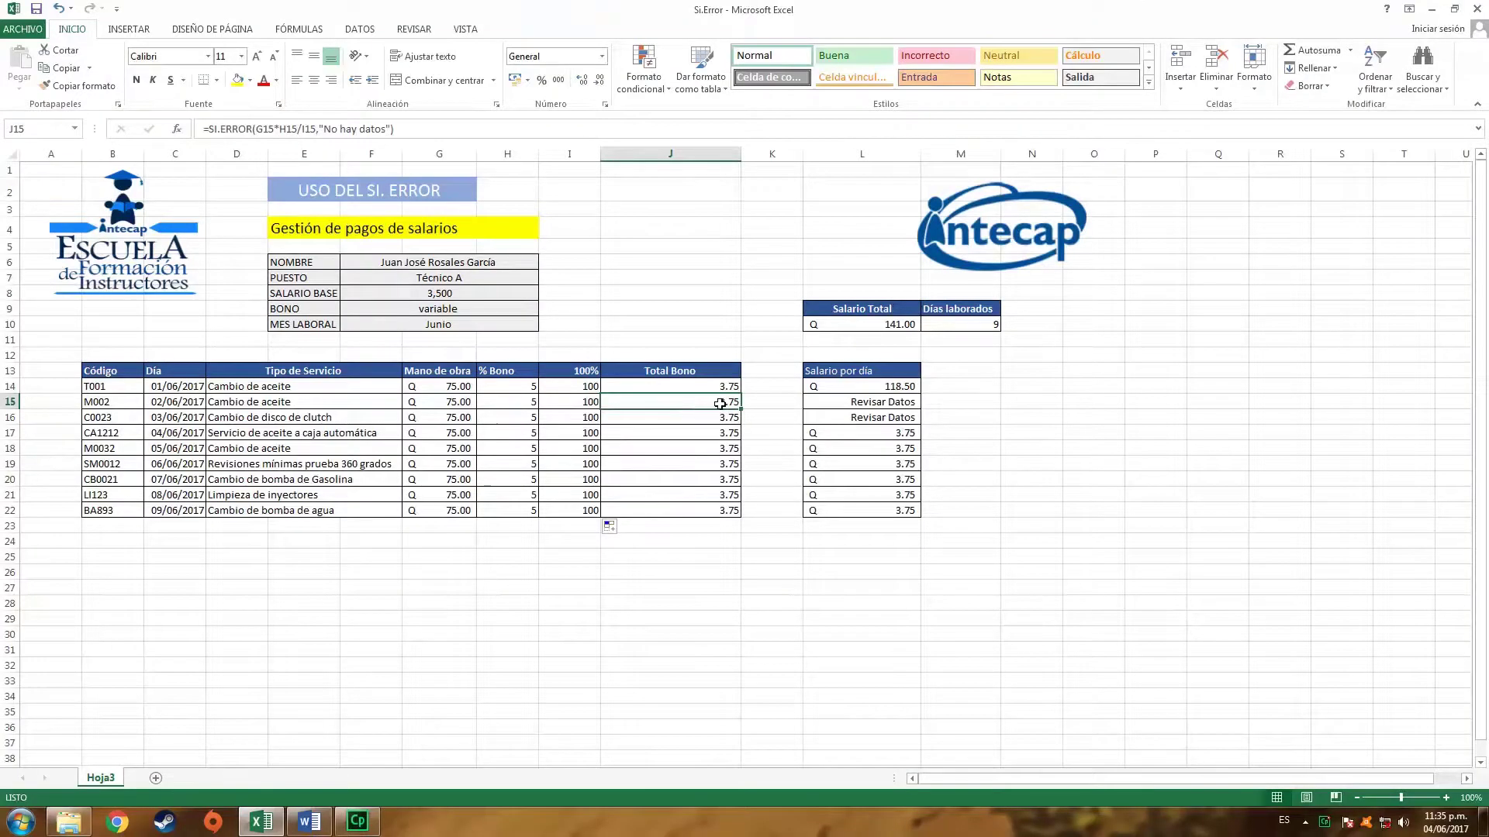
left_click(872, 399)
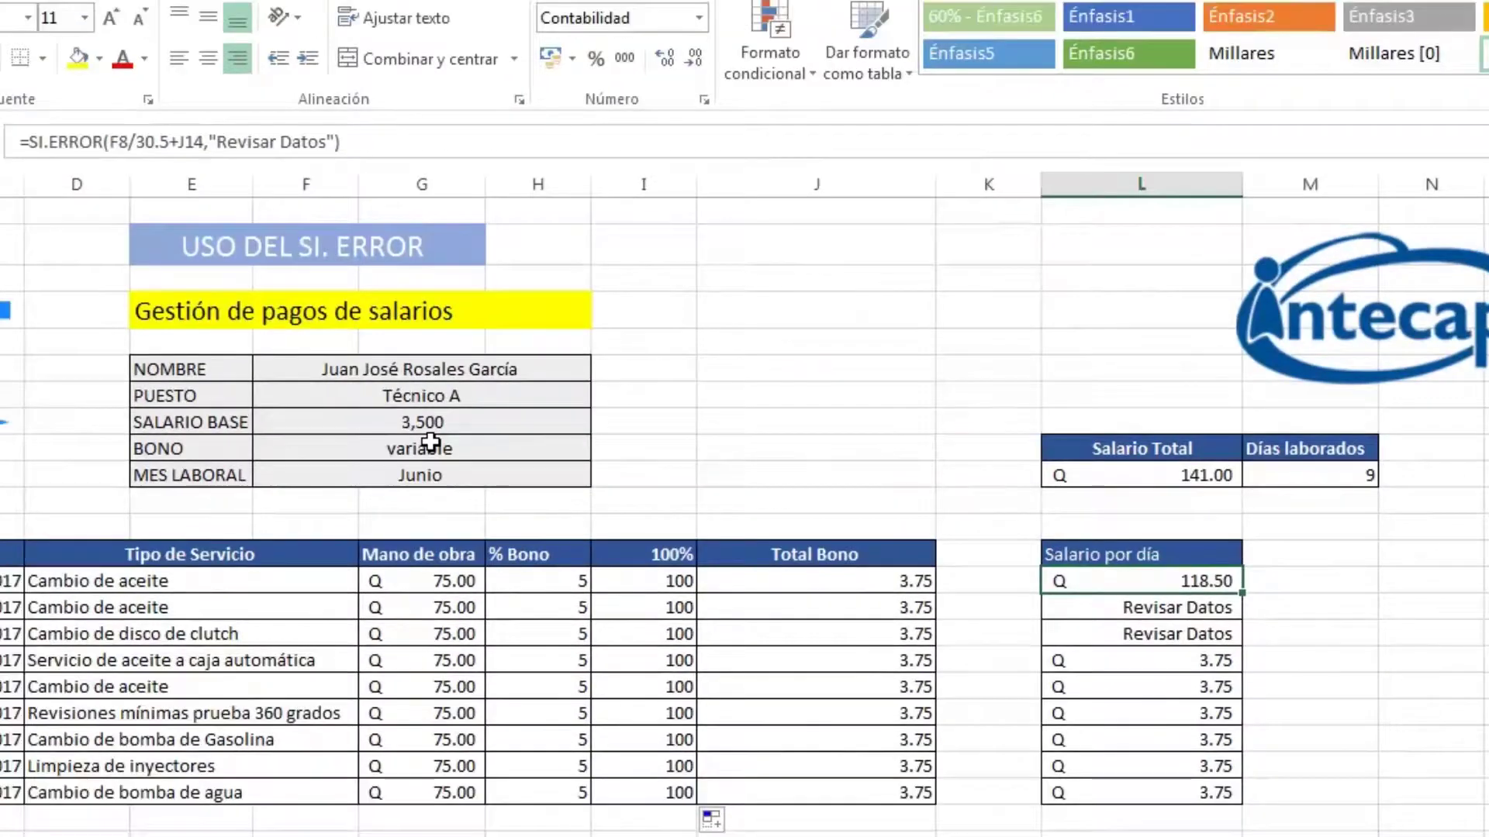
left_click(358, 427)
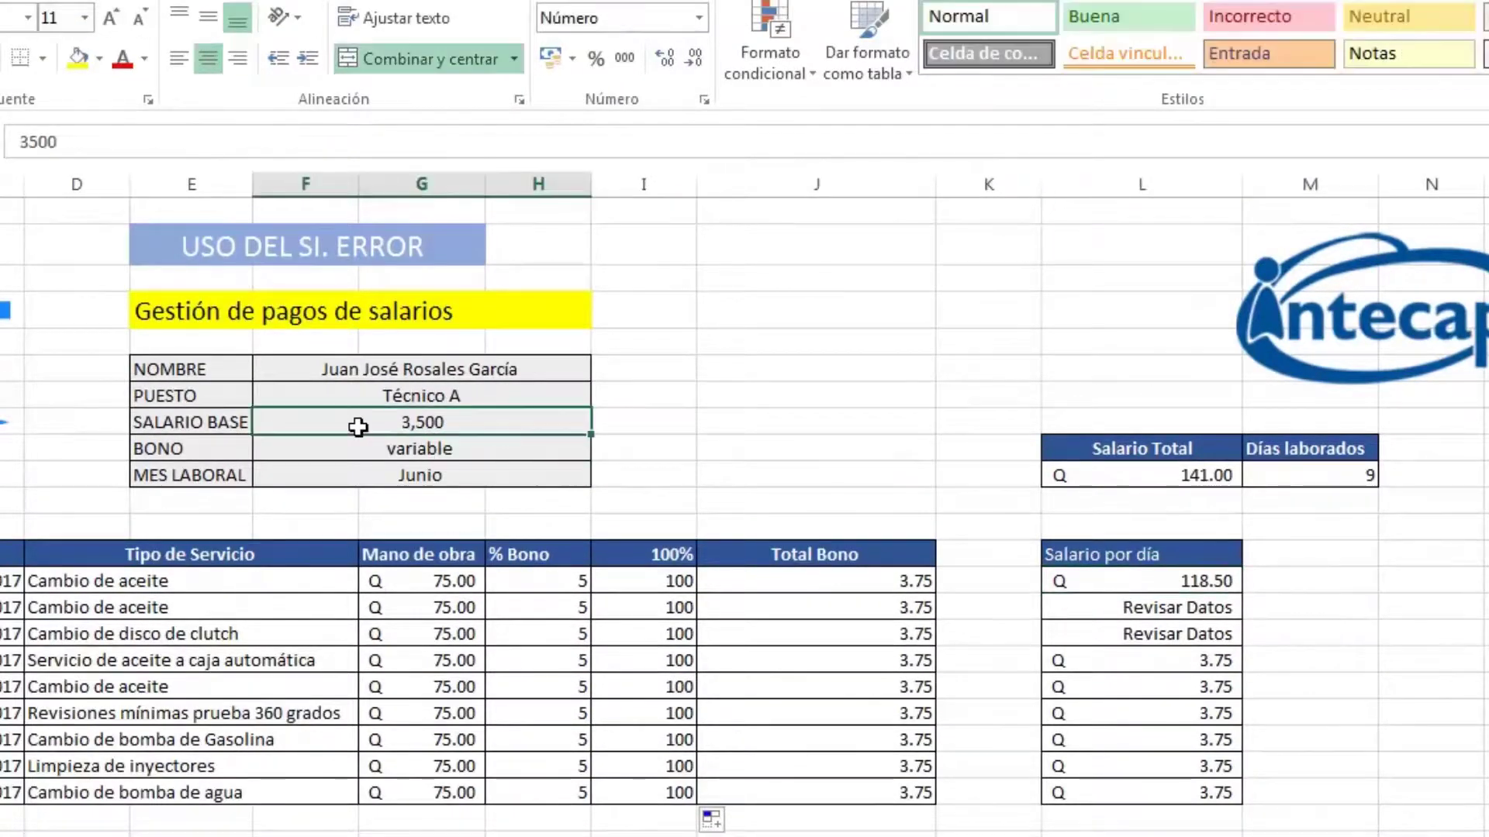
left_click(1195, 608)
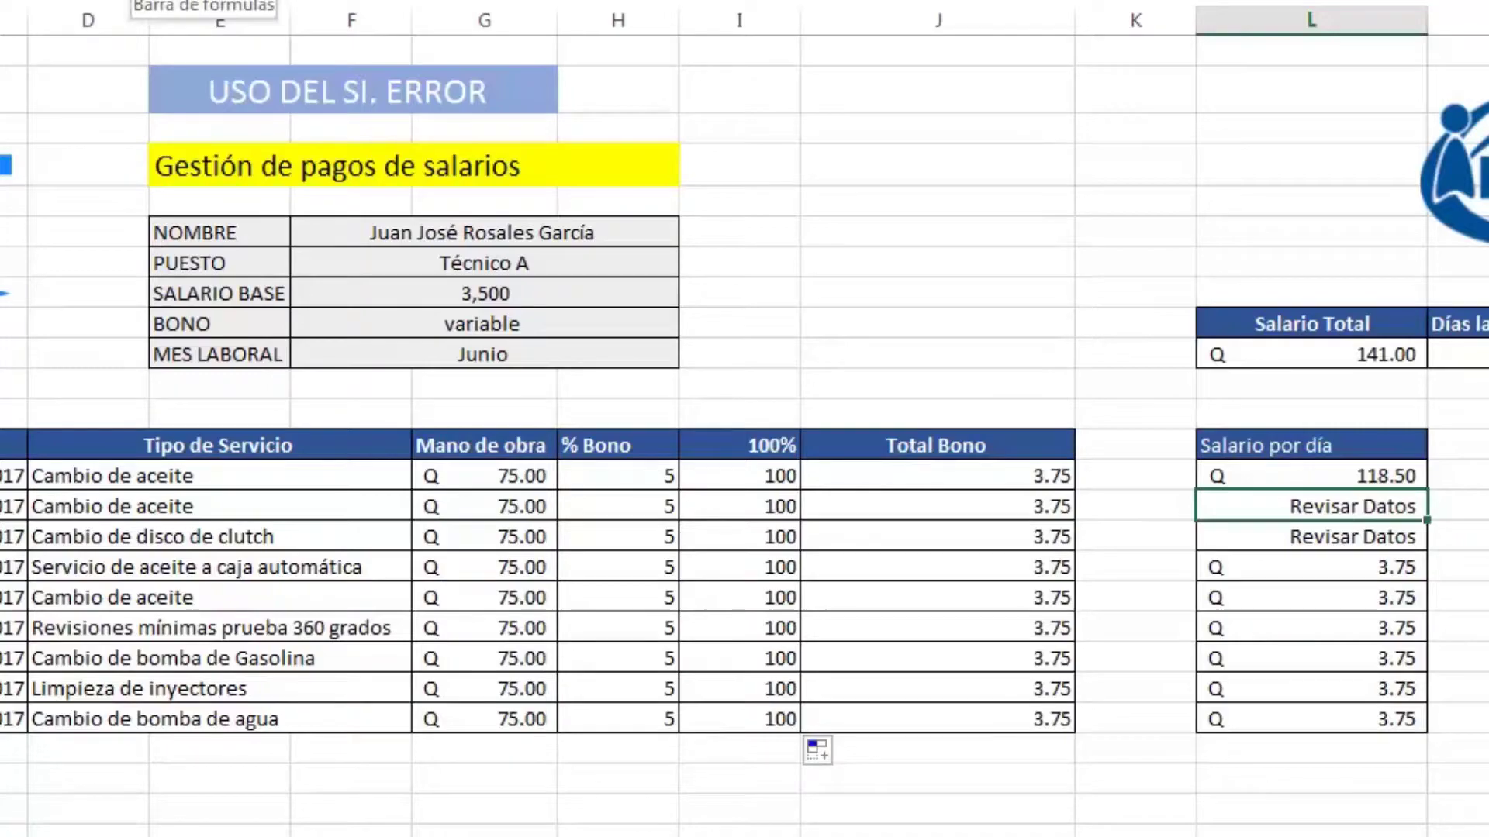
left_click(268, 129)
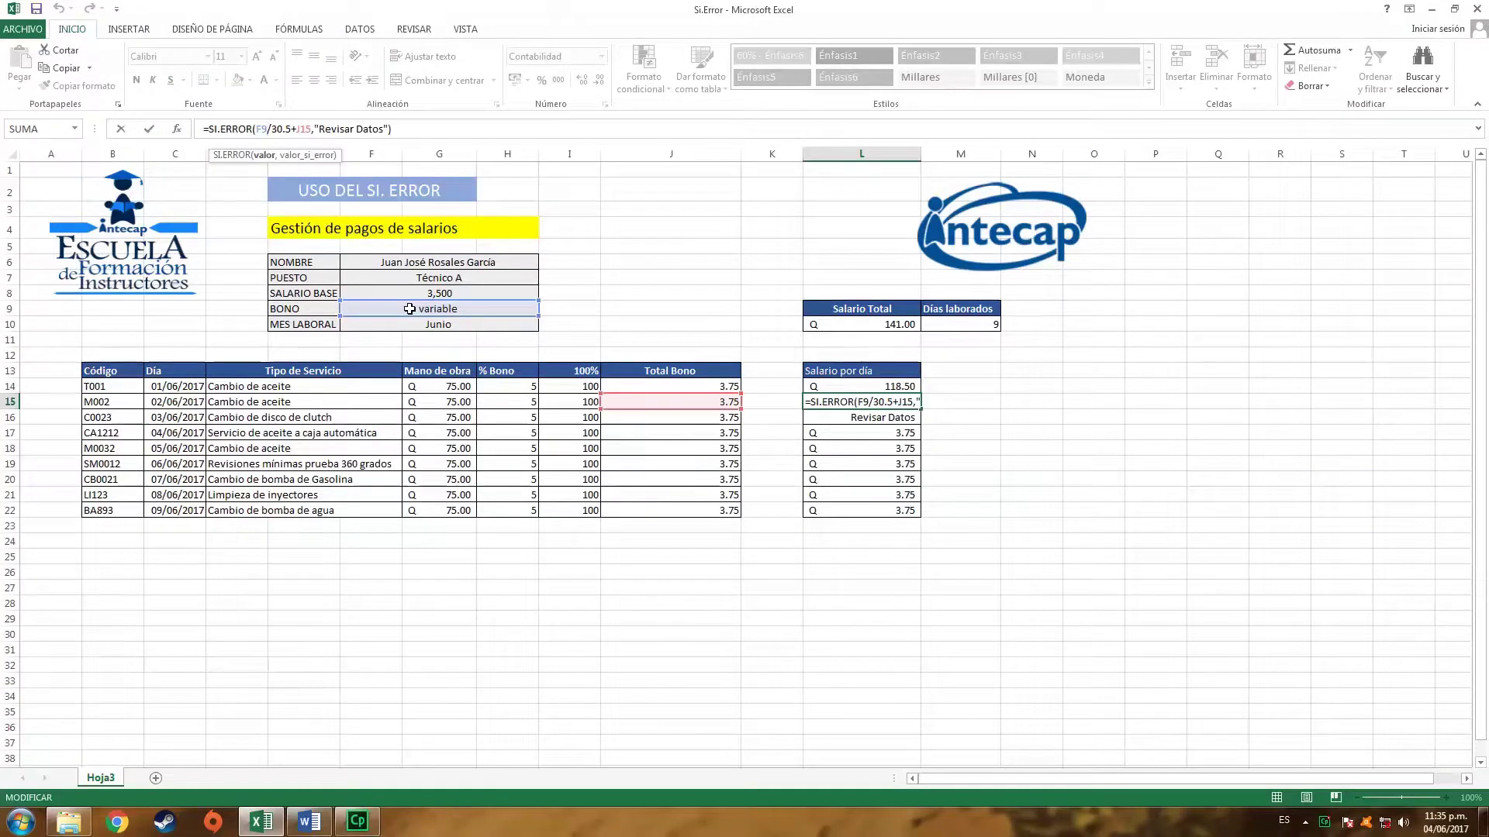
Anchor L14's base salary as F$8 in =SI.ERROR(F$8/30.5+J14,"Revisar Datos").
key("ctrl+Return")
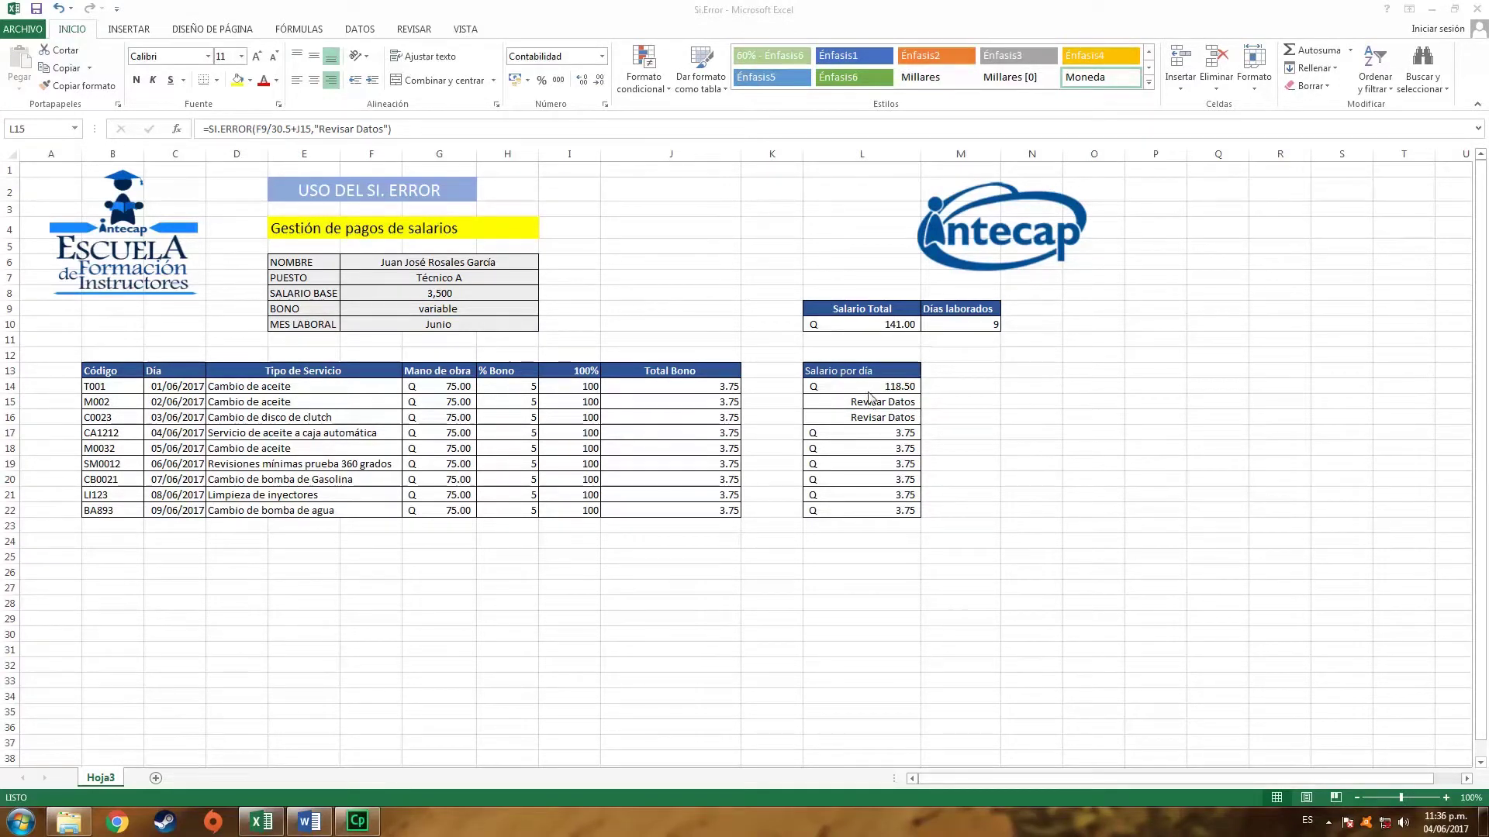
left_click(869, 399)
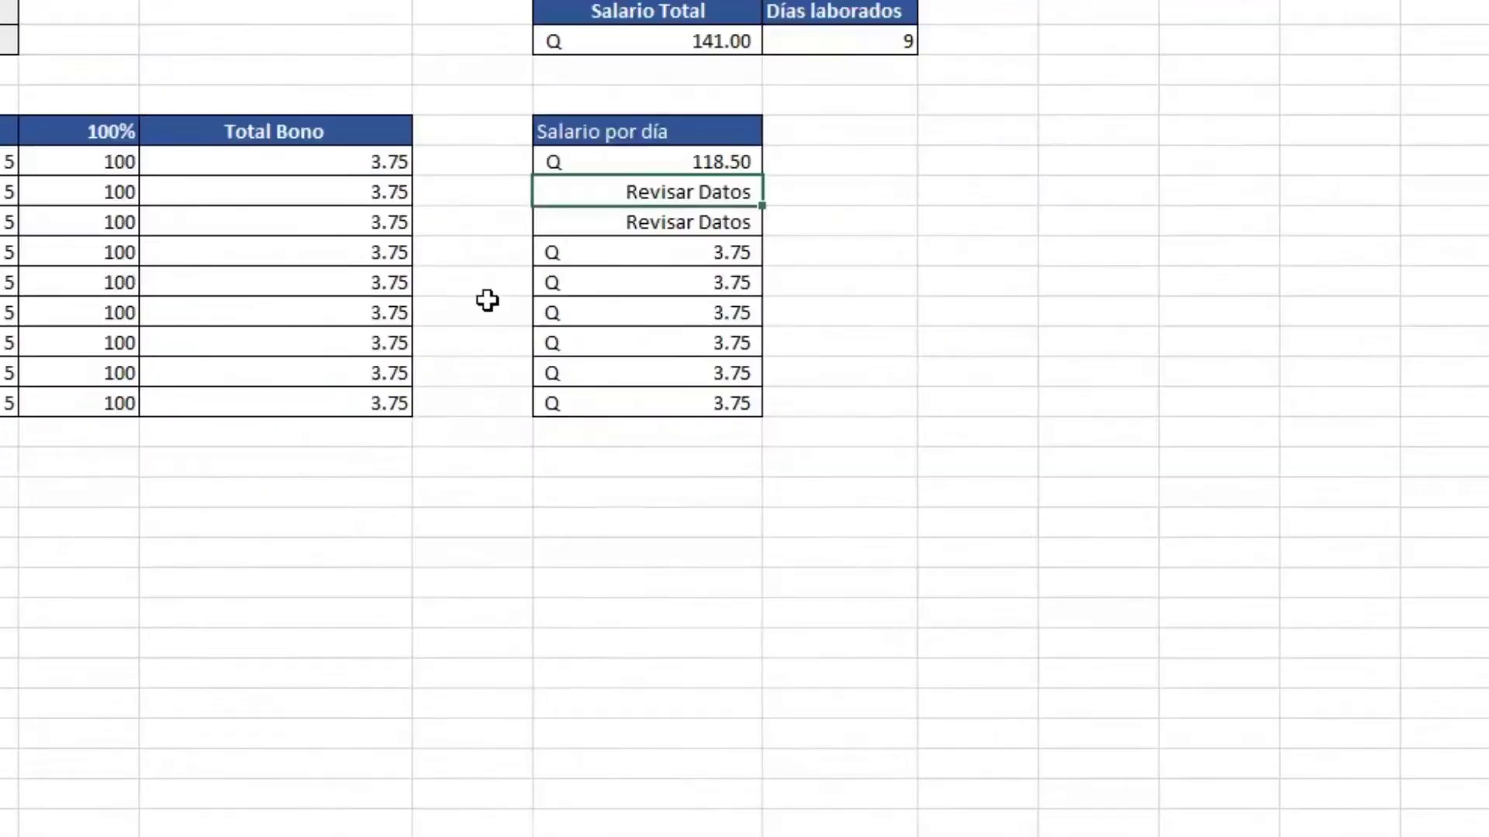
left_click(836, 386)
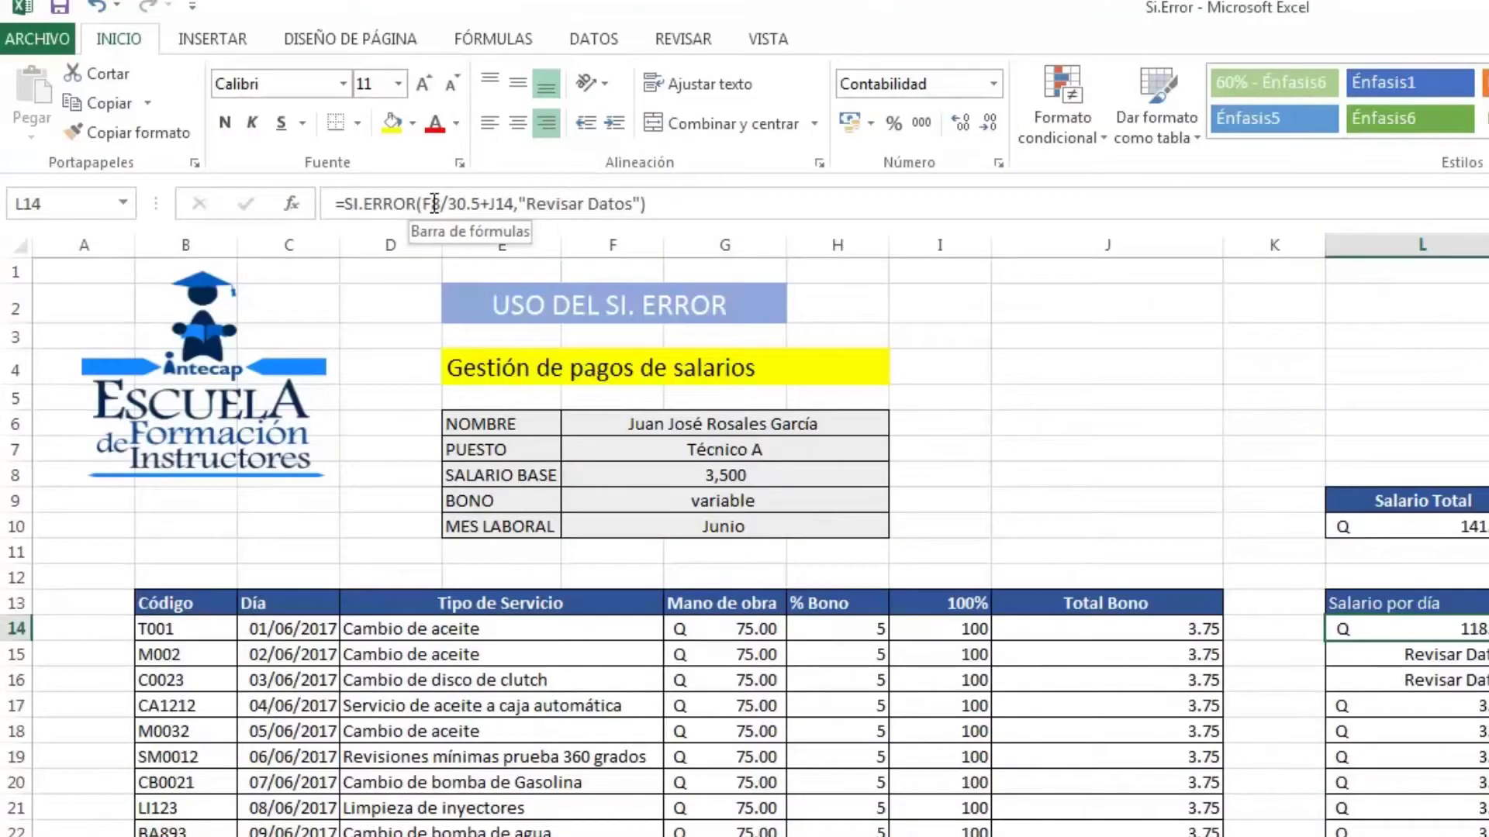
left_click(432, 203)
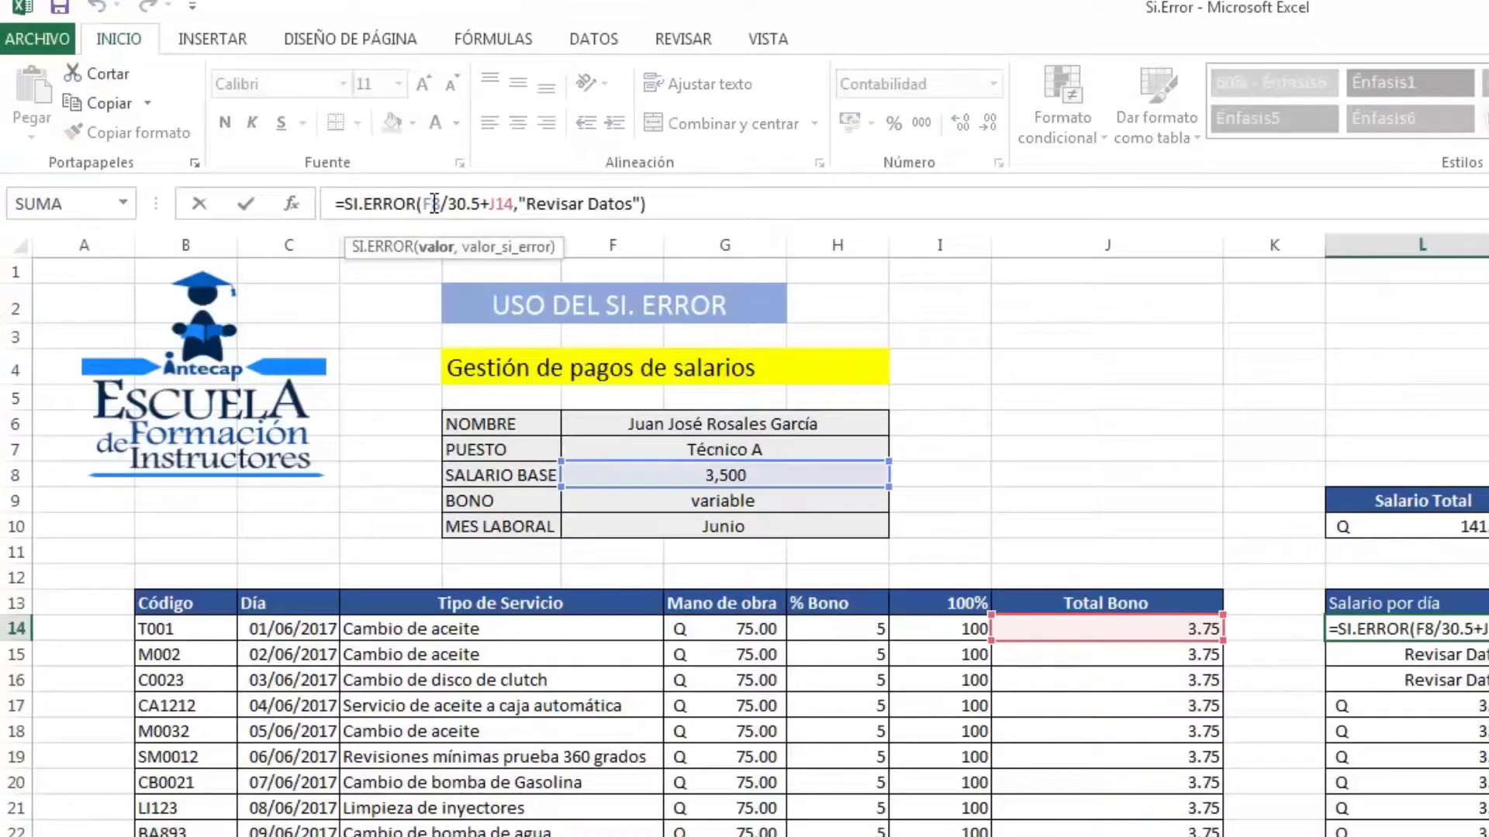
type("$")
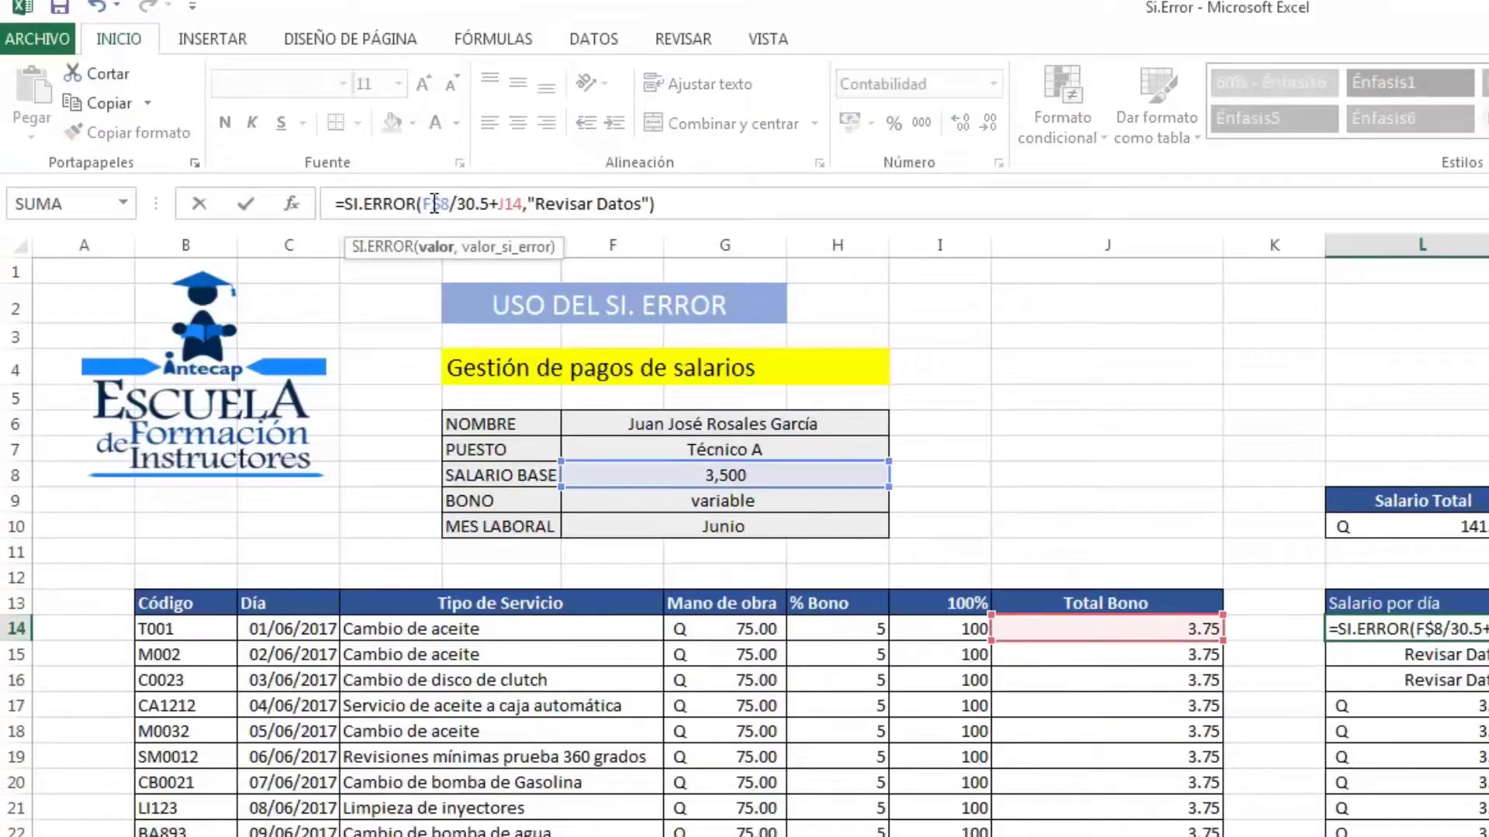
left_click(660, 200)
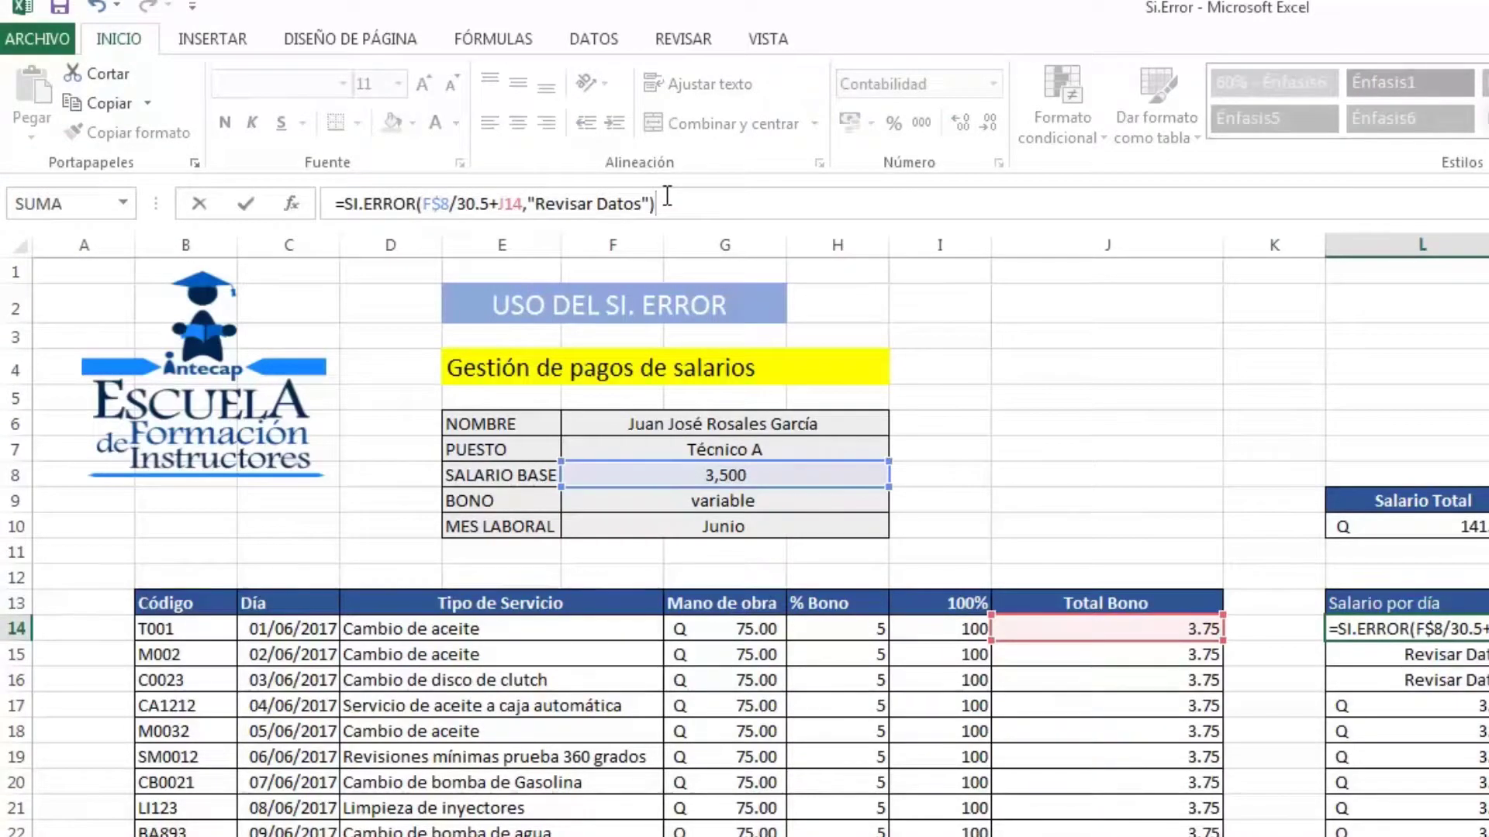
key("Return")
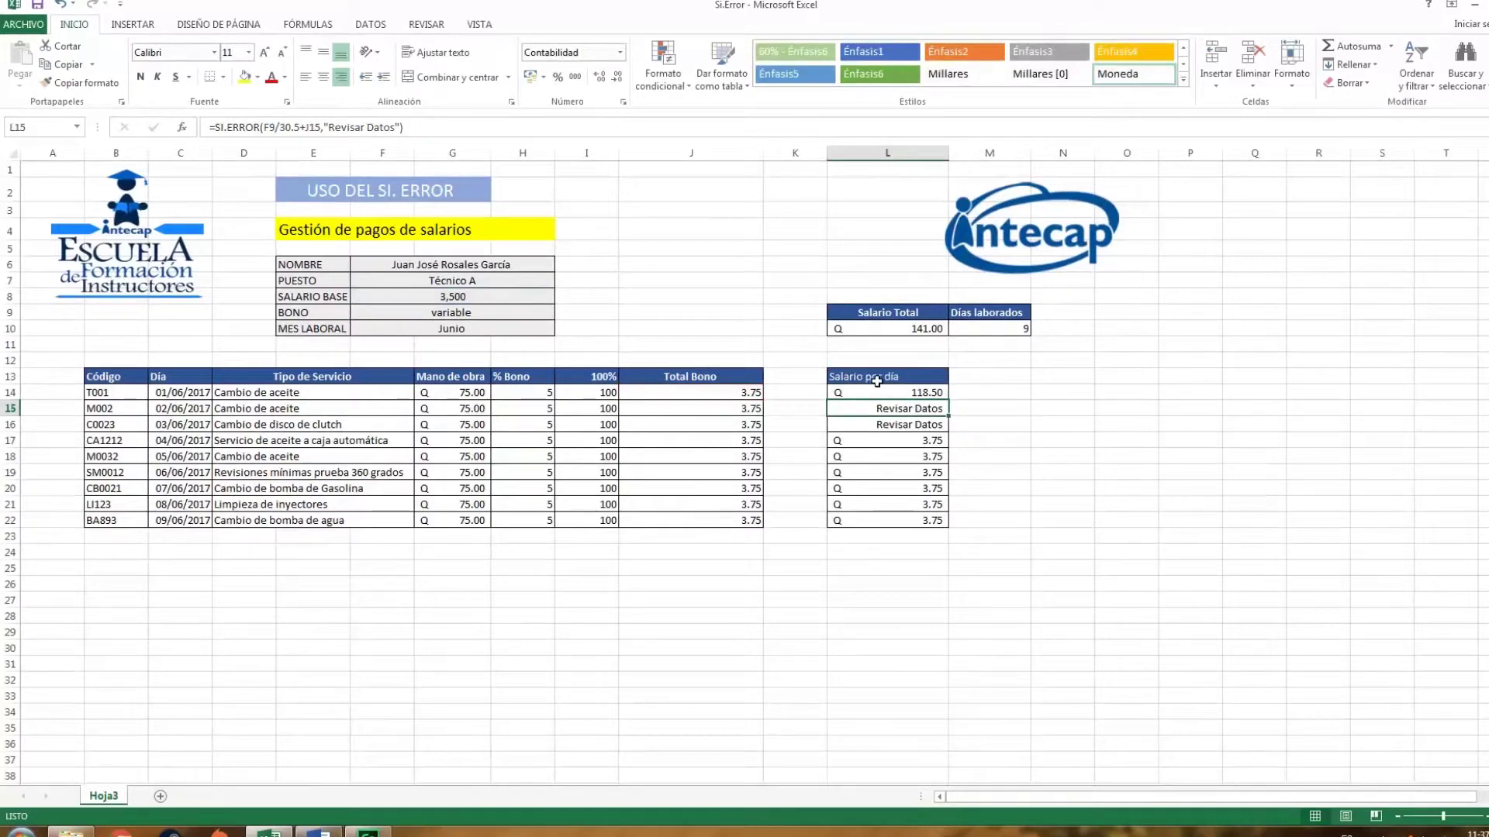
Fill L14's formula down to L22, giving 118.50 except 116.63 in row 17.
left_click(880, 392)
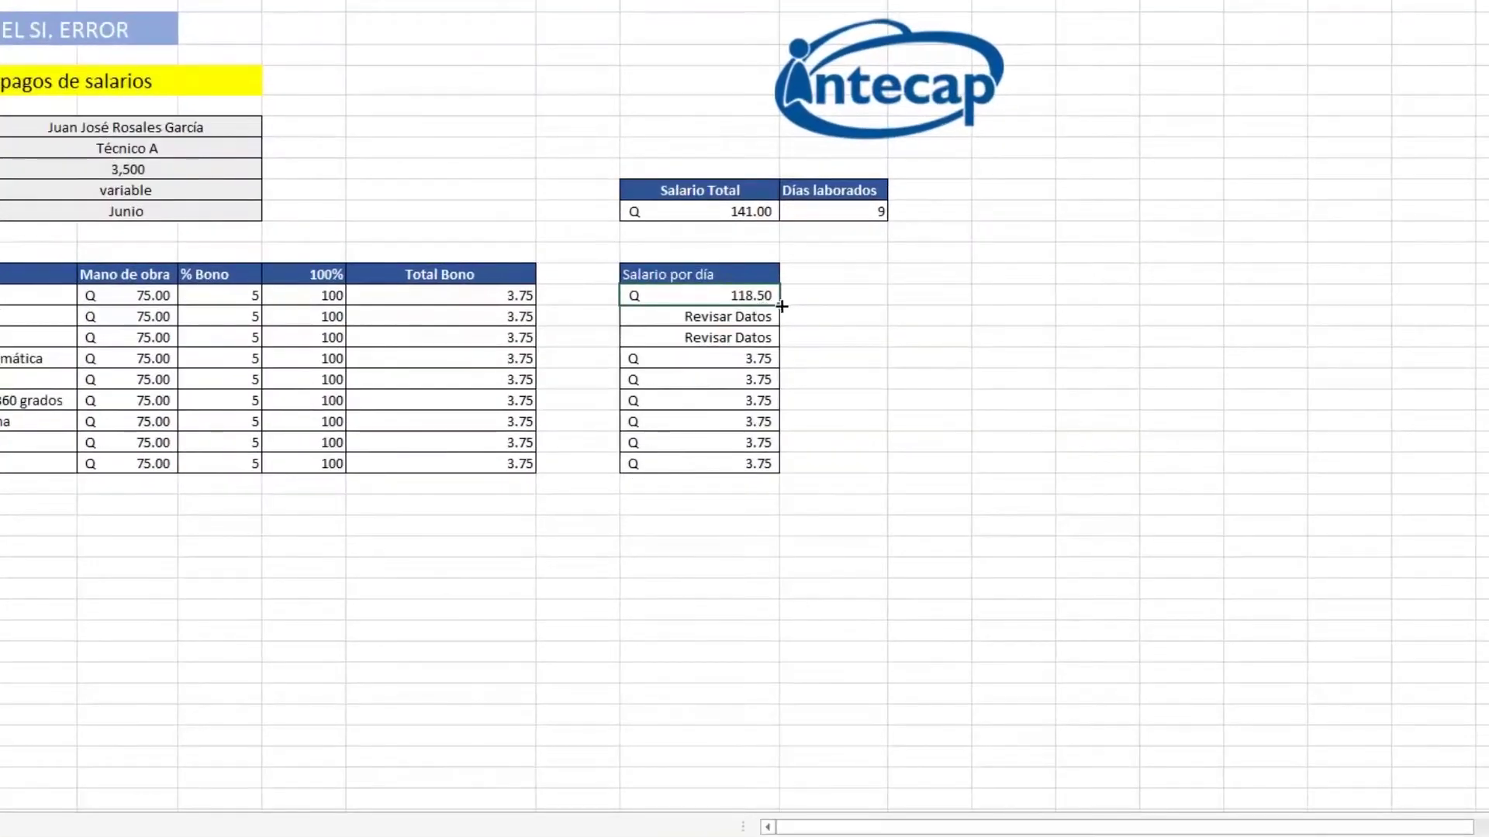
double_click(779, 305)
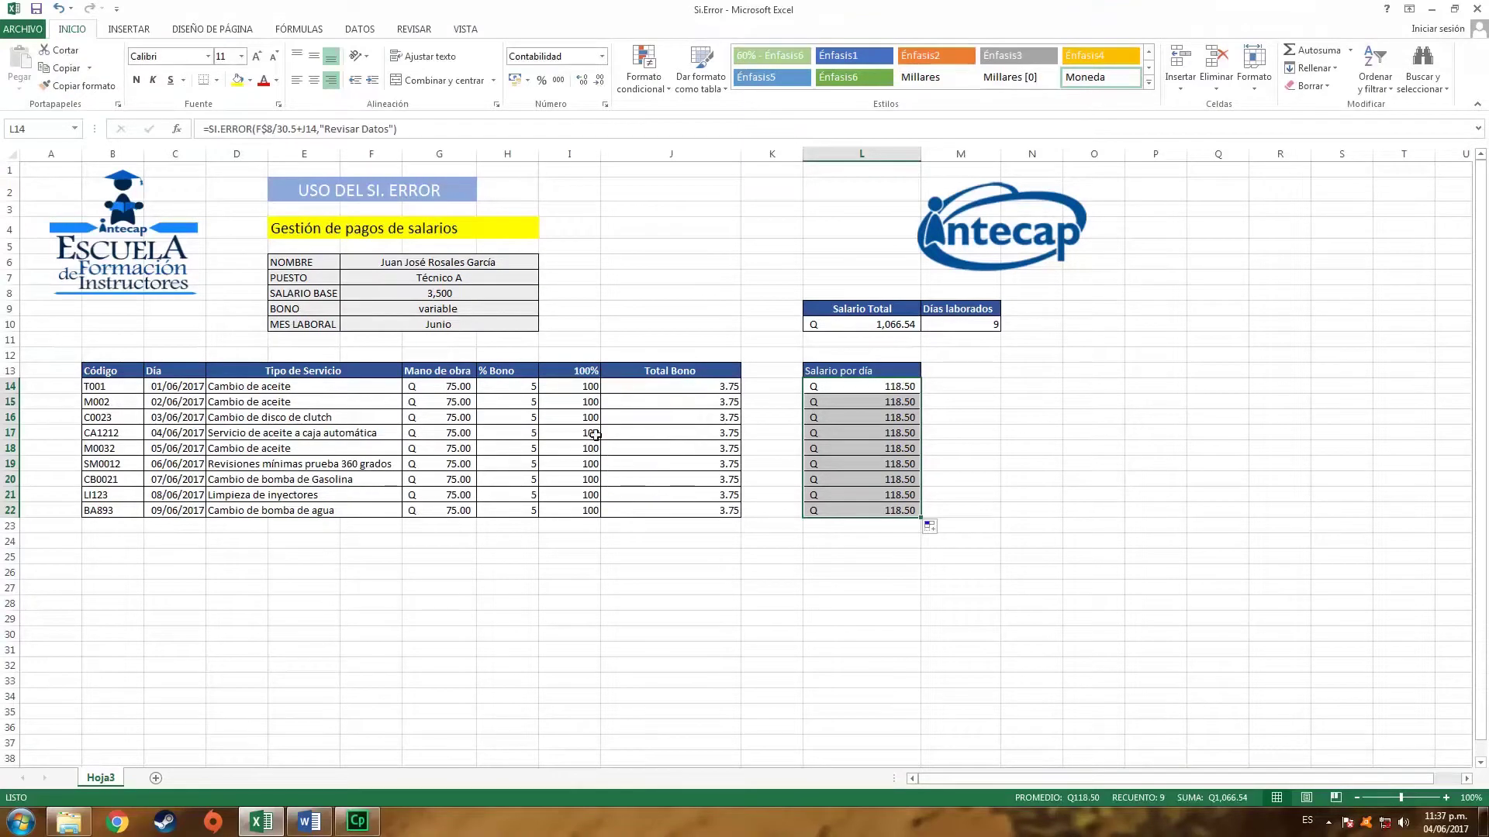
left_click(593, 427)
Enter 200 as CA1212's 100% value, then clear C0023's 100%, % Bono and Mano de obra cells.
type("200")
key("Up")
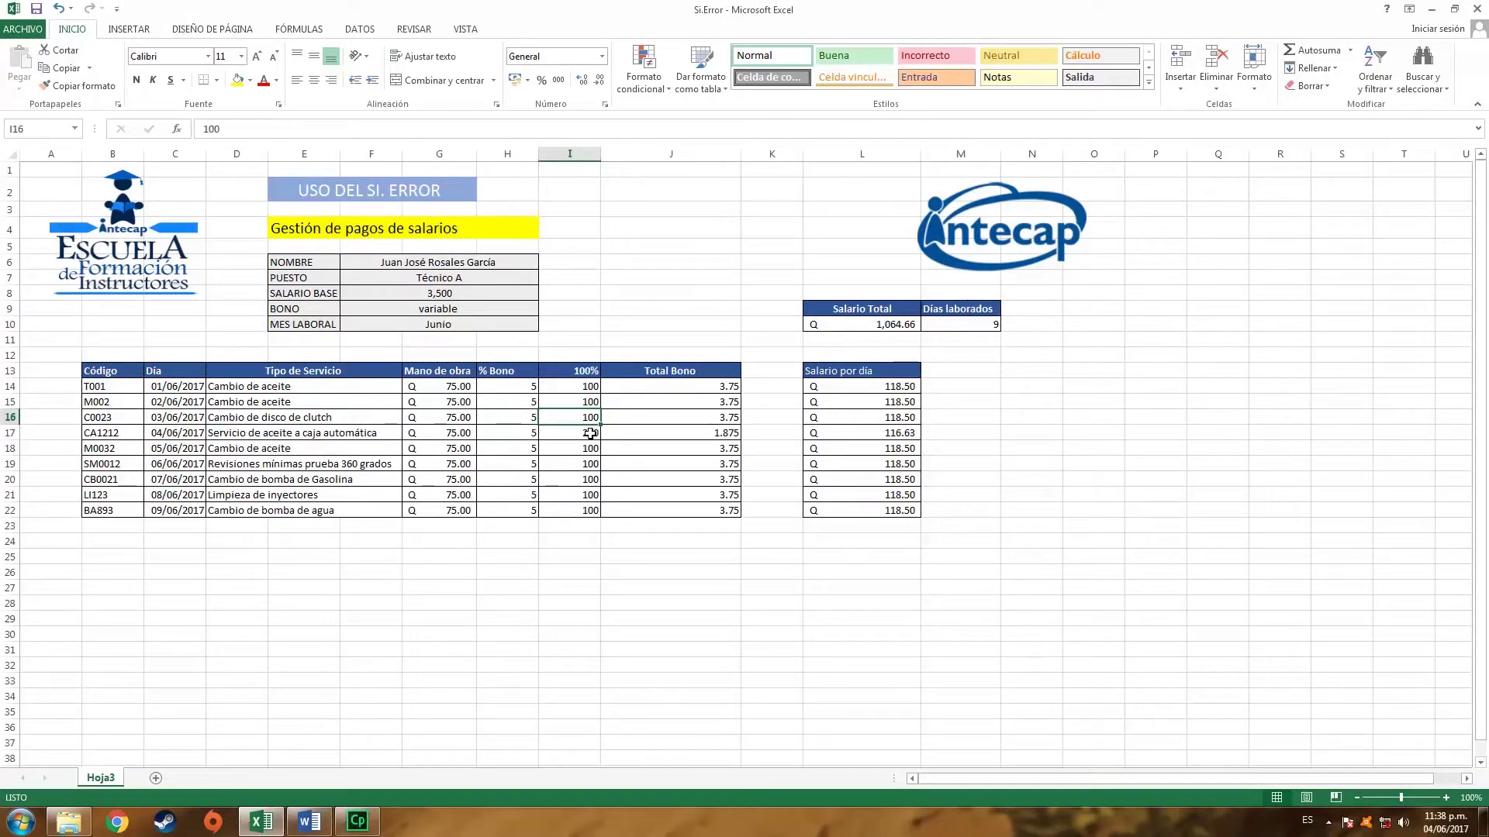
key("Delete")
key("Left")
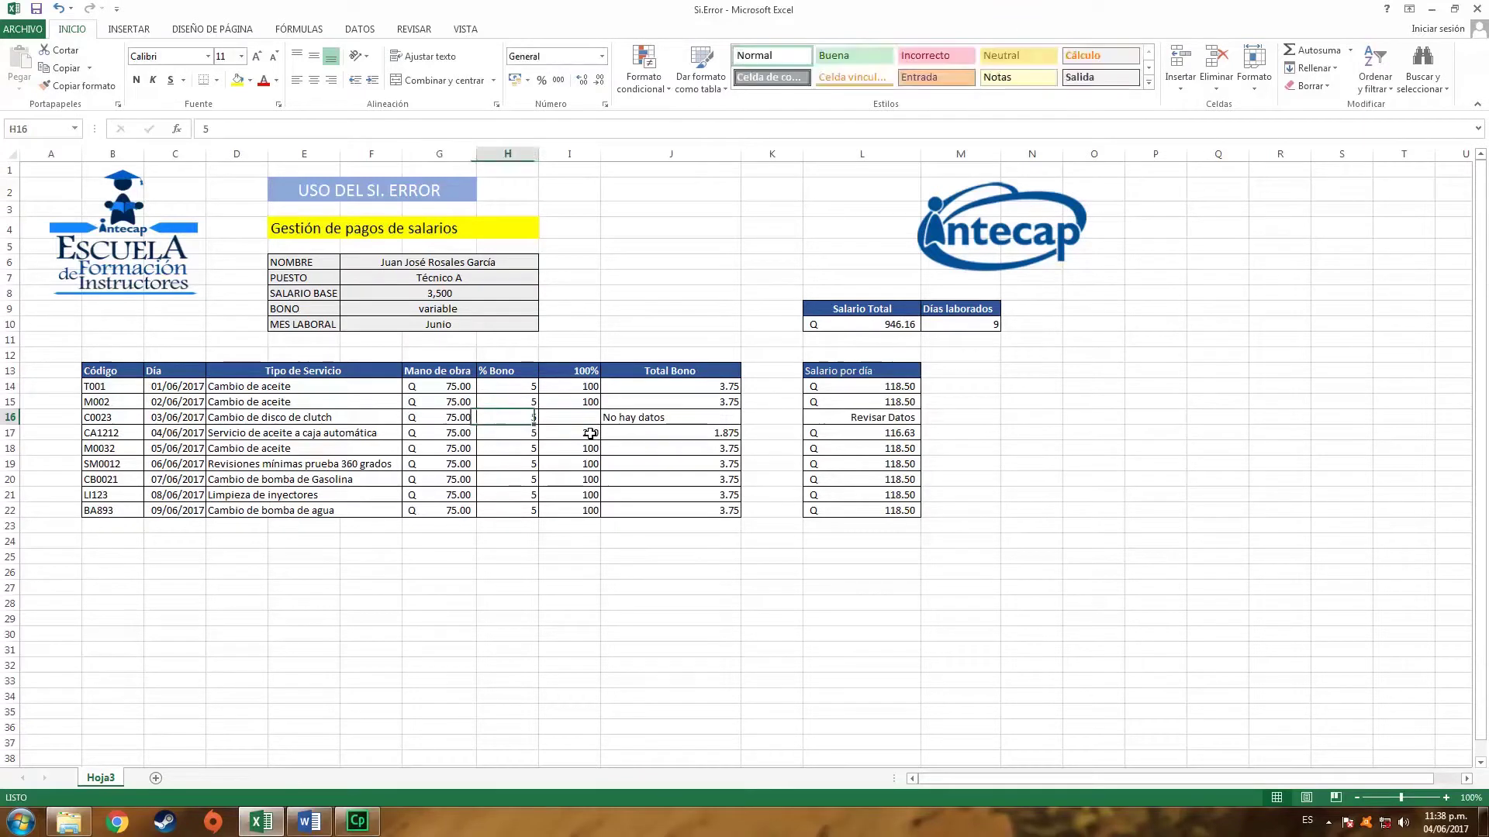
key("Delete")
key("Left")
key("BackSpace")
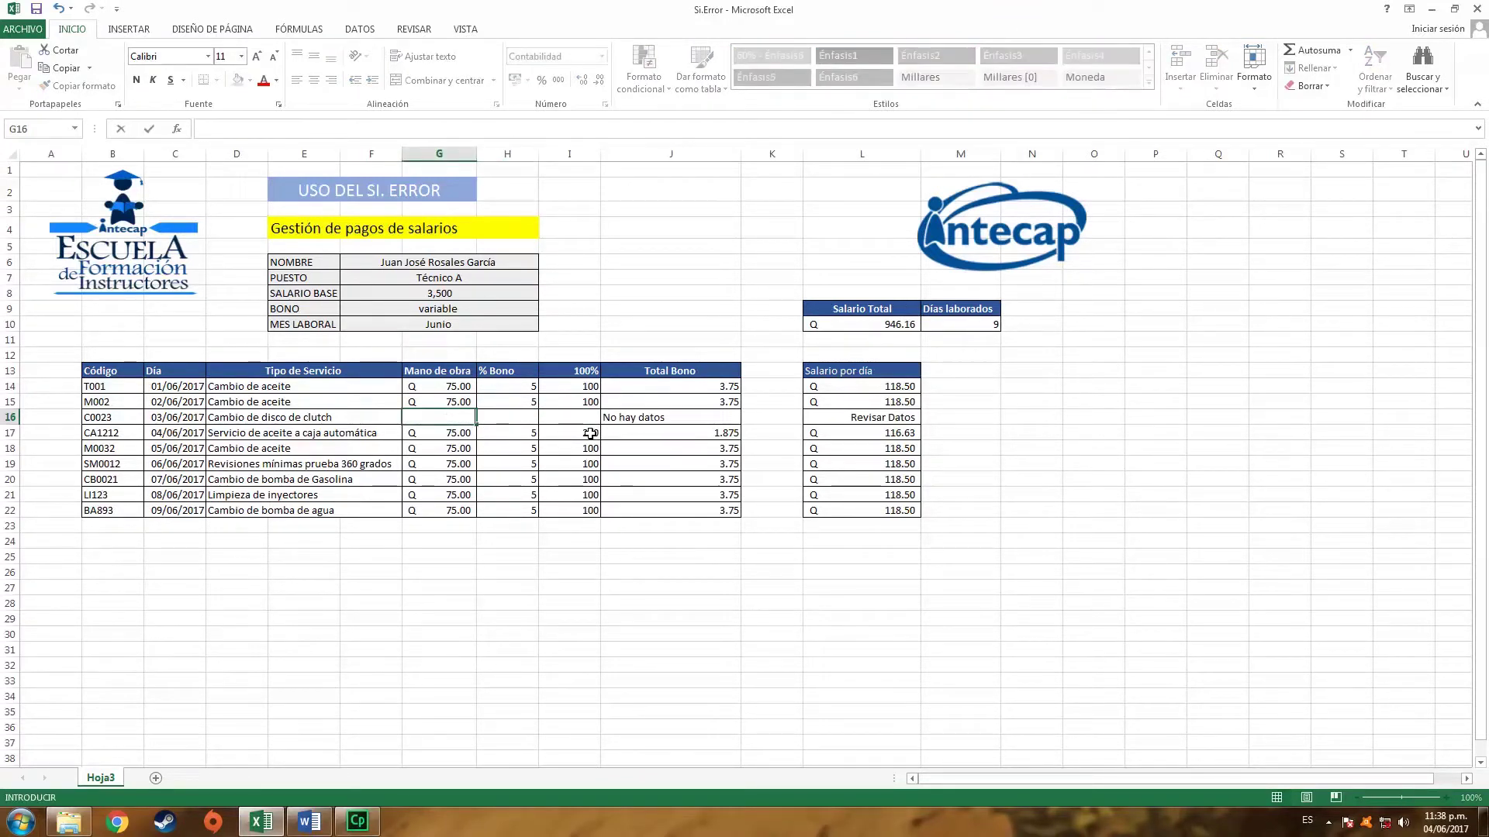
left_click(618, 419)
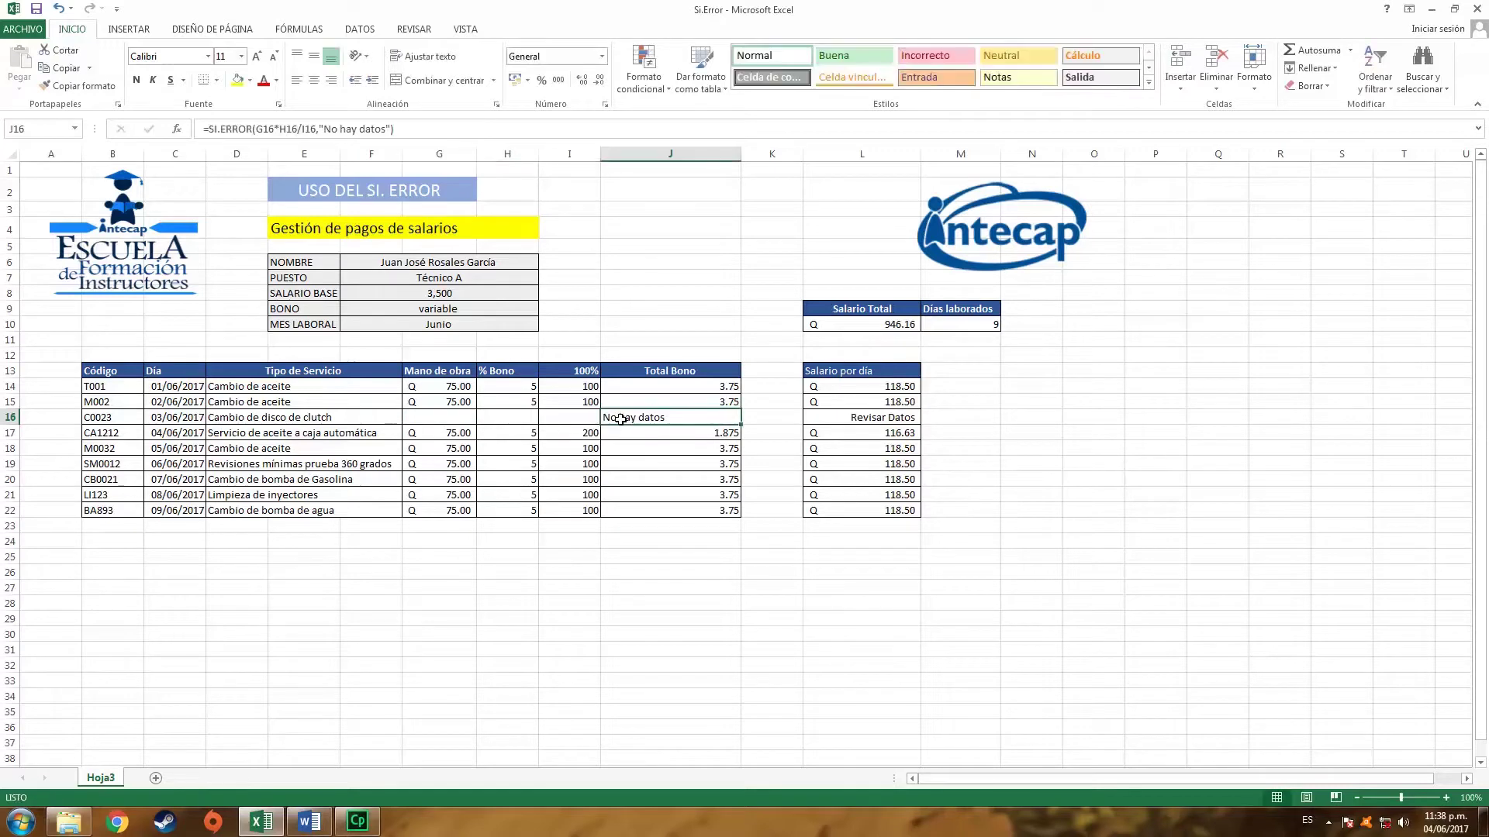
Fill C0023's Mano de obra with 75, % Bono with 5 and 100% with 100.
left_click(872, 417)
left_click(420, 417)
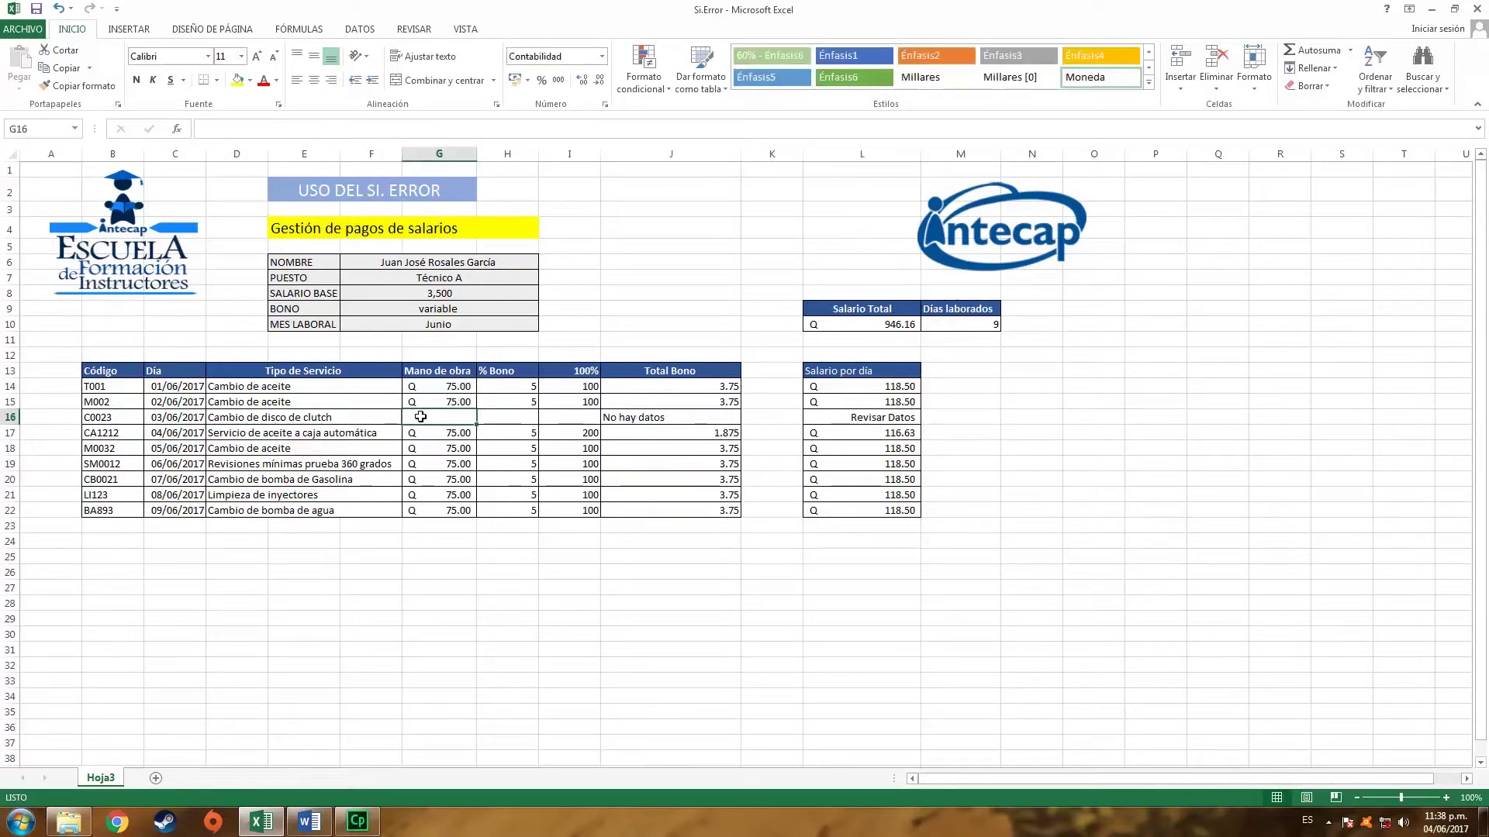
type("75")
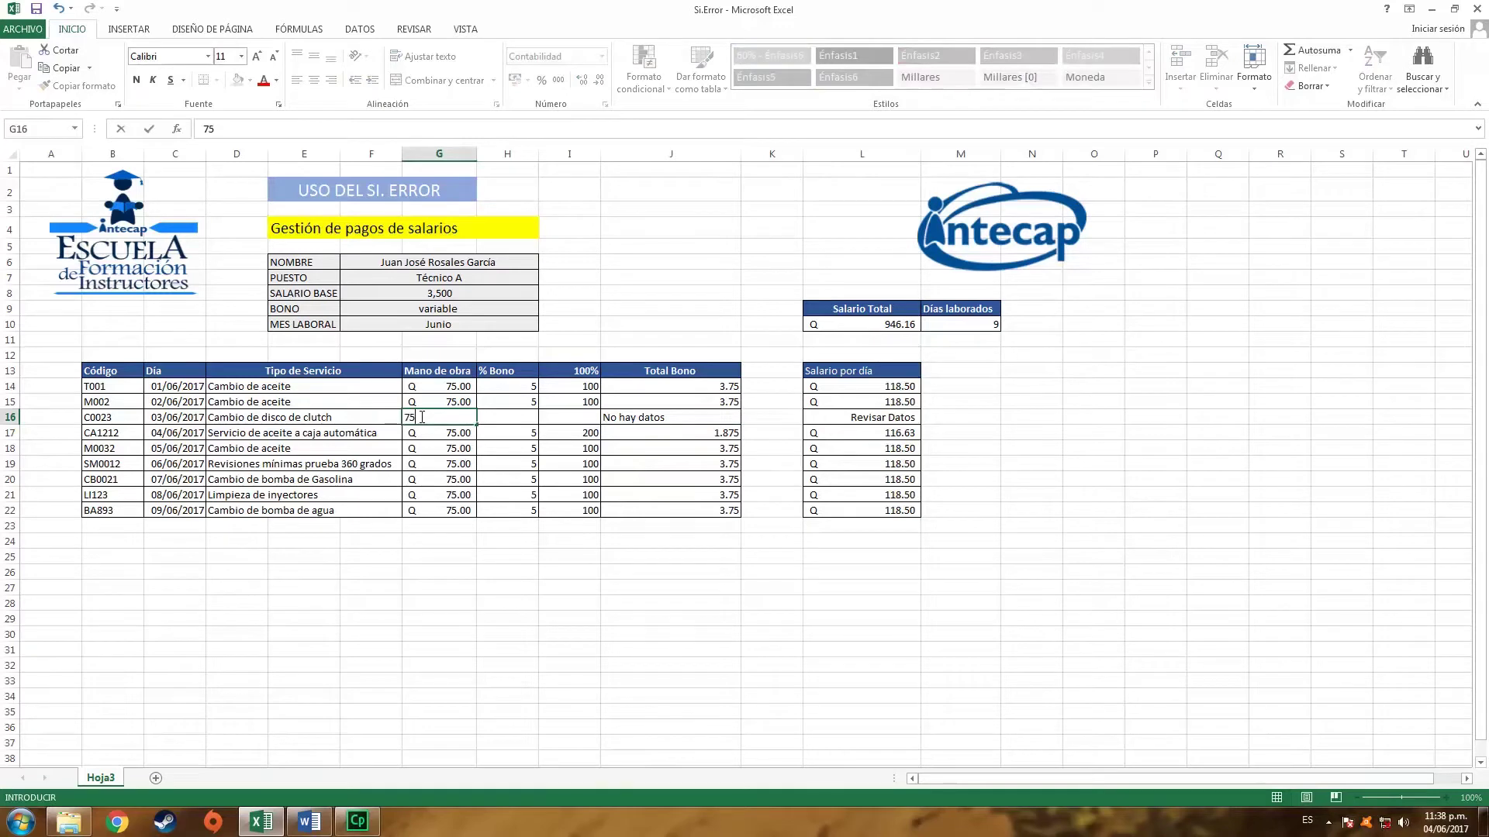
key("Tab")
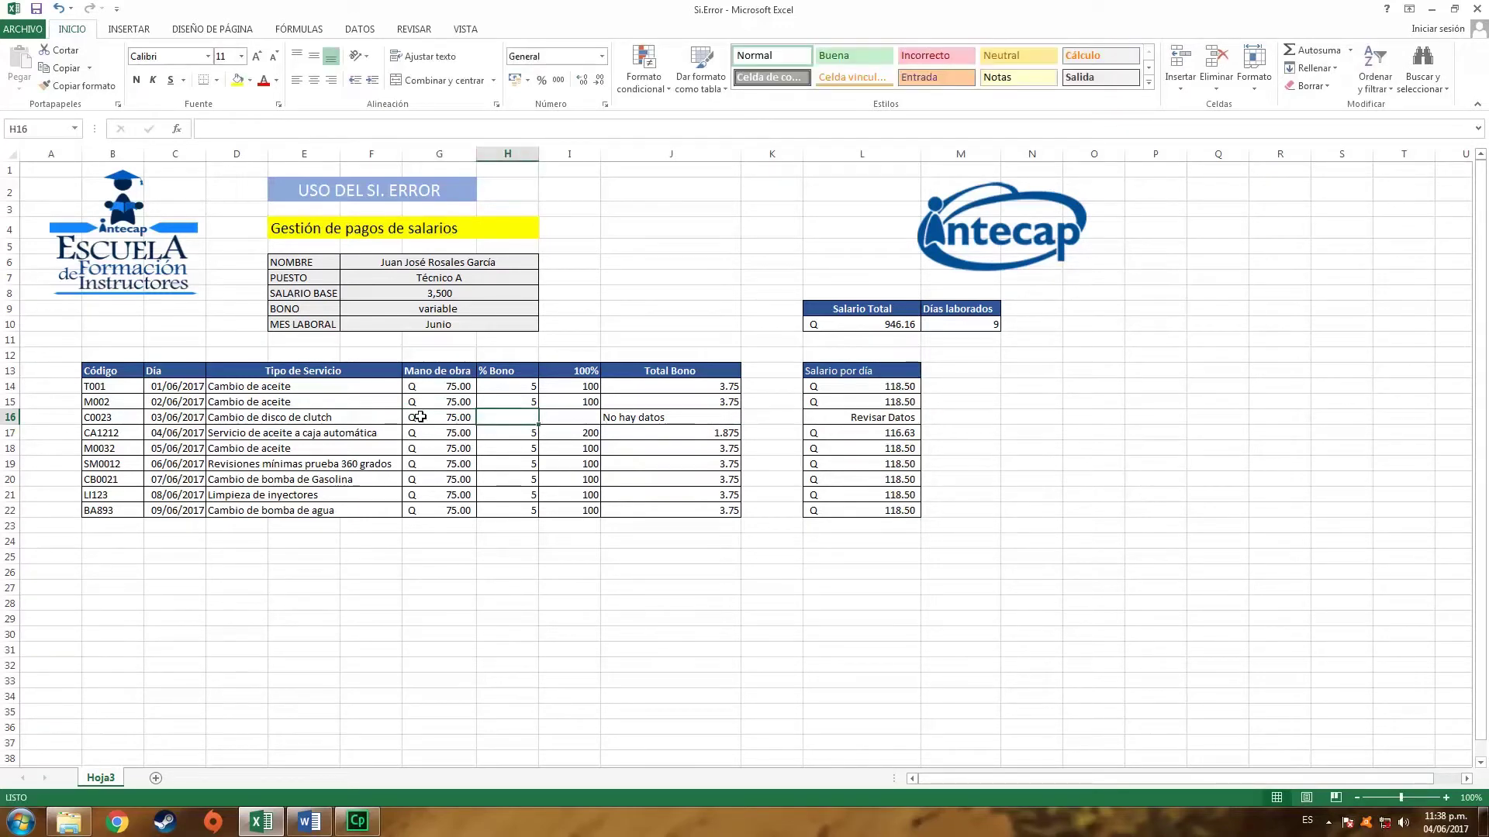
type("5")
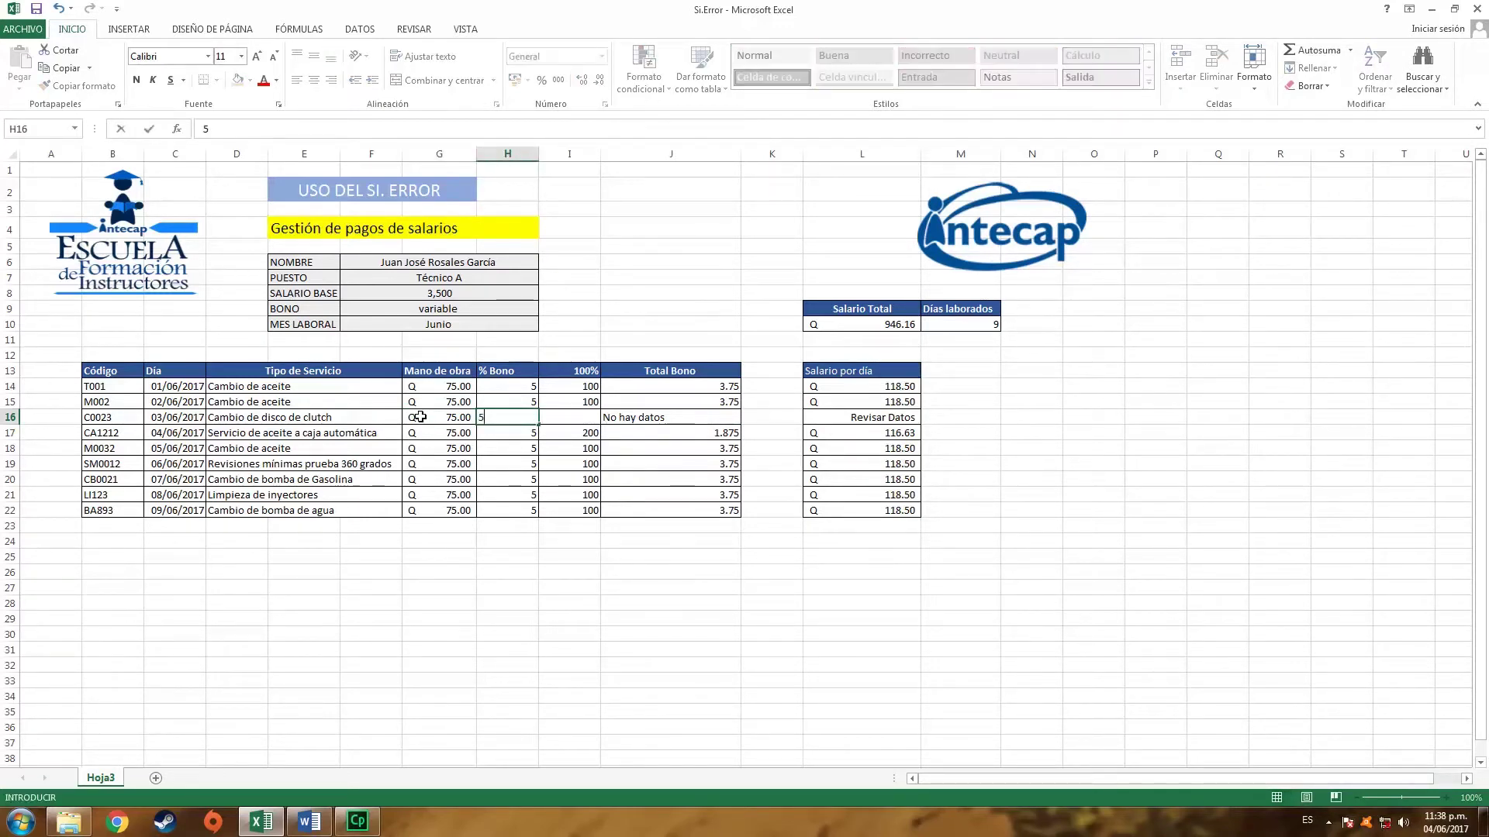
key("Tab")
type("100")
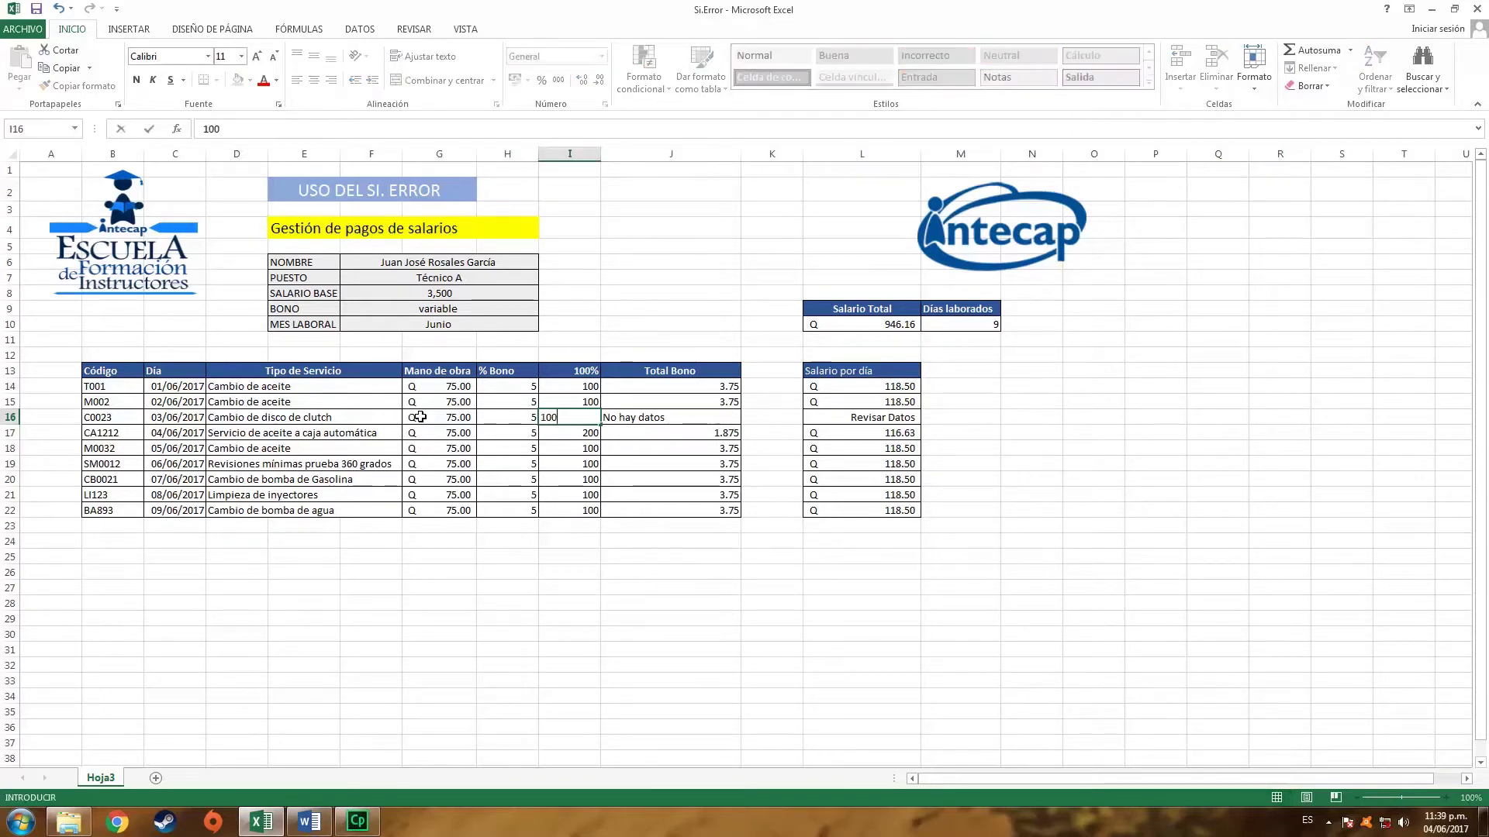
key("Tab")
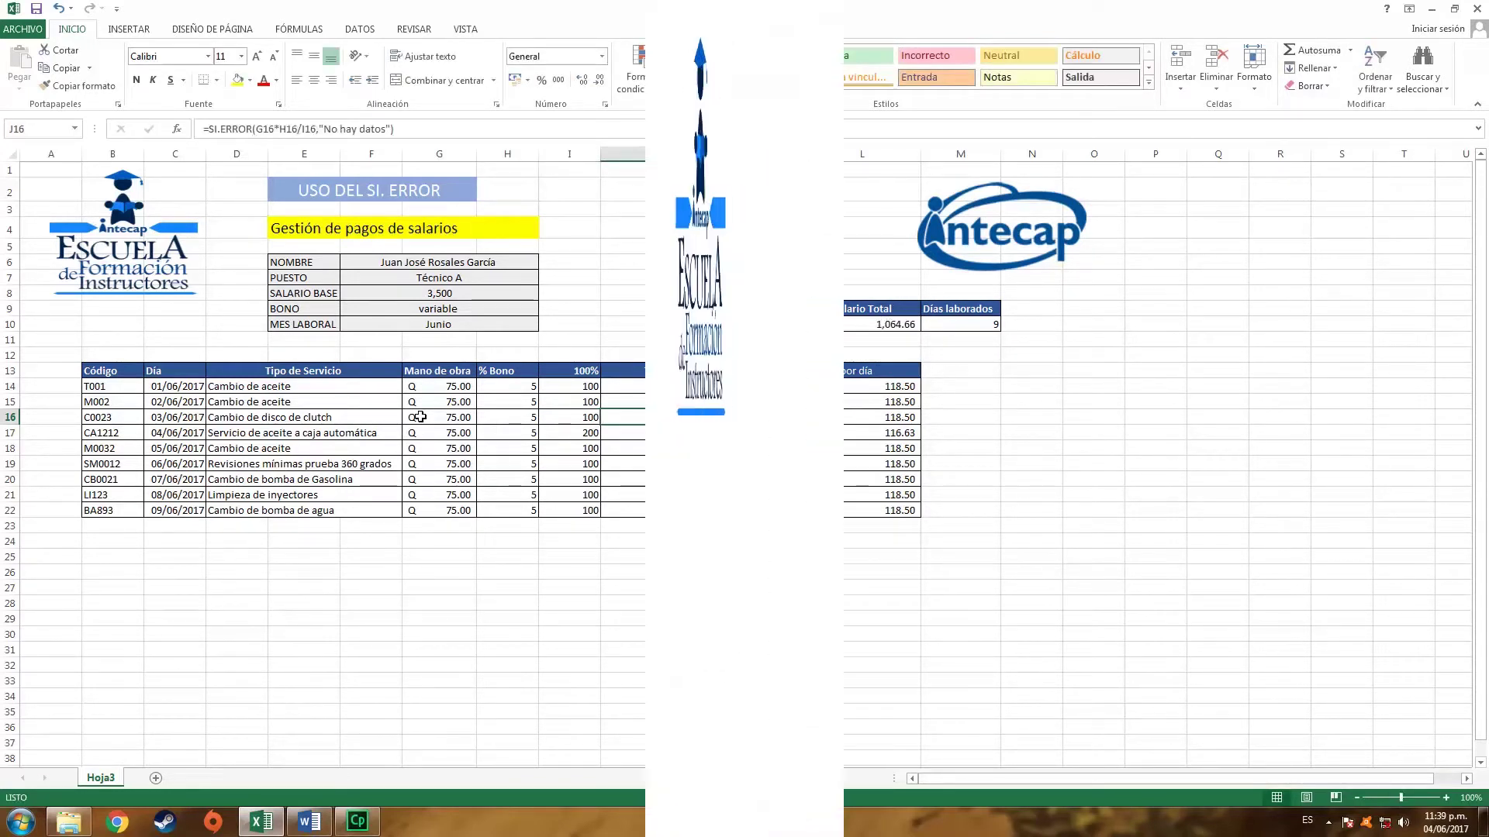